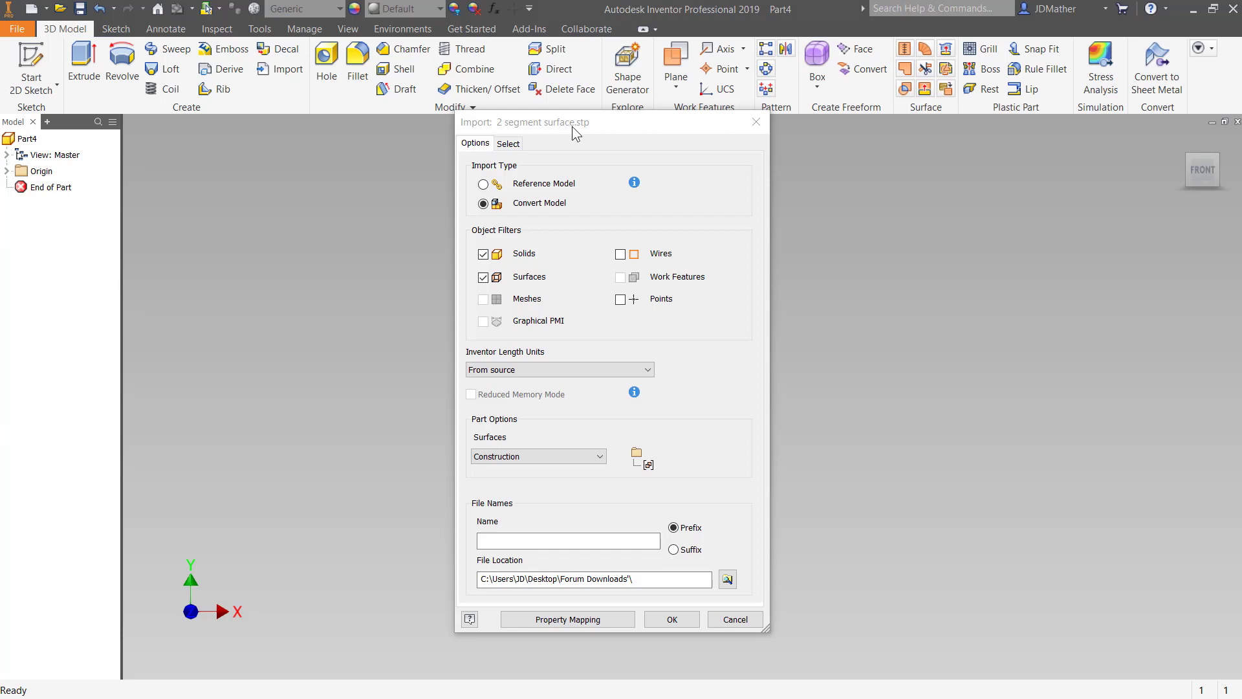
# Import the '2 segment surface' STEP file with Surfaces set to Composite
pyautogui.click(596, 457)
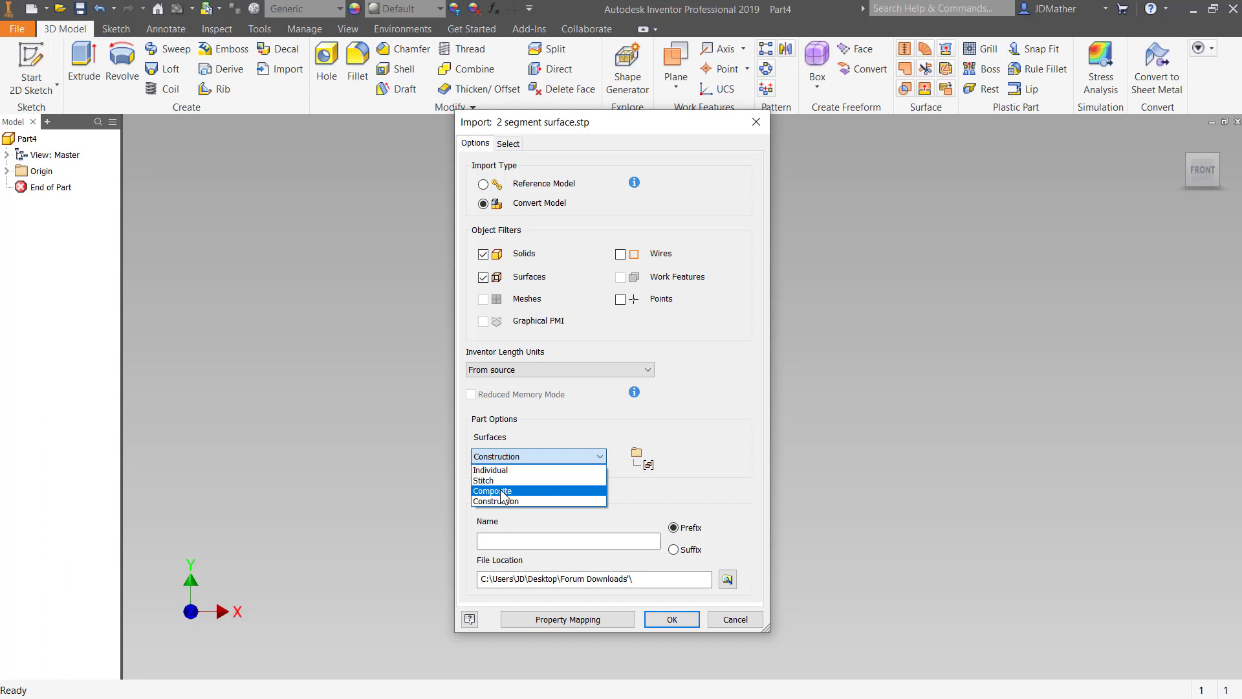
pyautogui.click(501, 492)
pyautogui.click(671, 620)
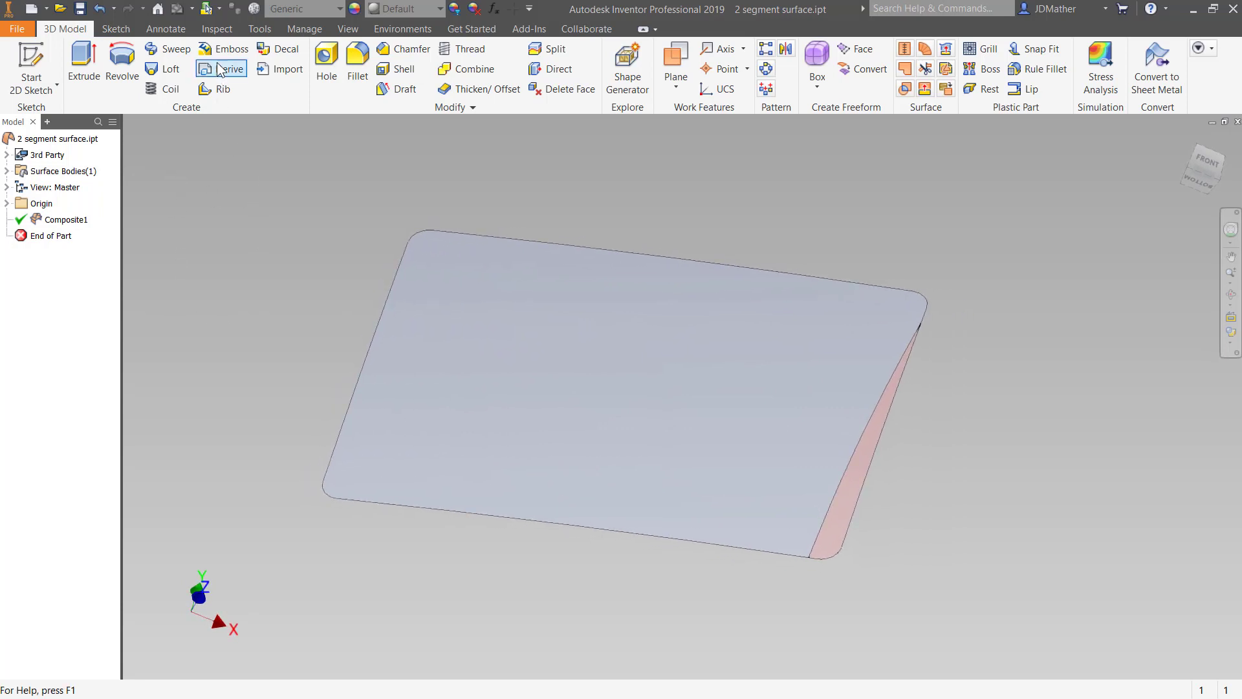
pyautogui.click(260, 28)
pyautogui.click(246, 83)
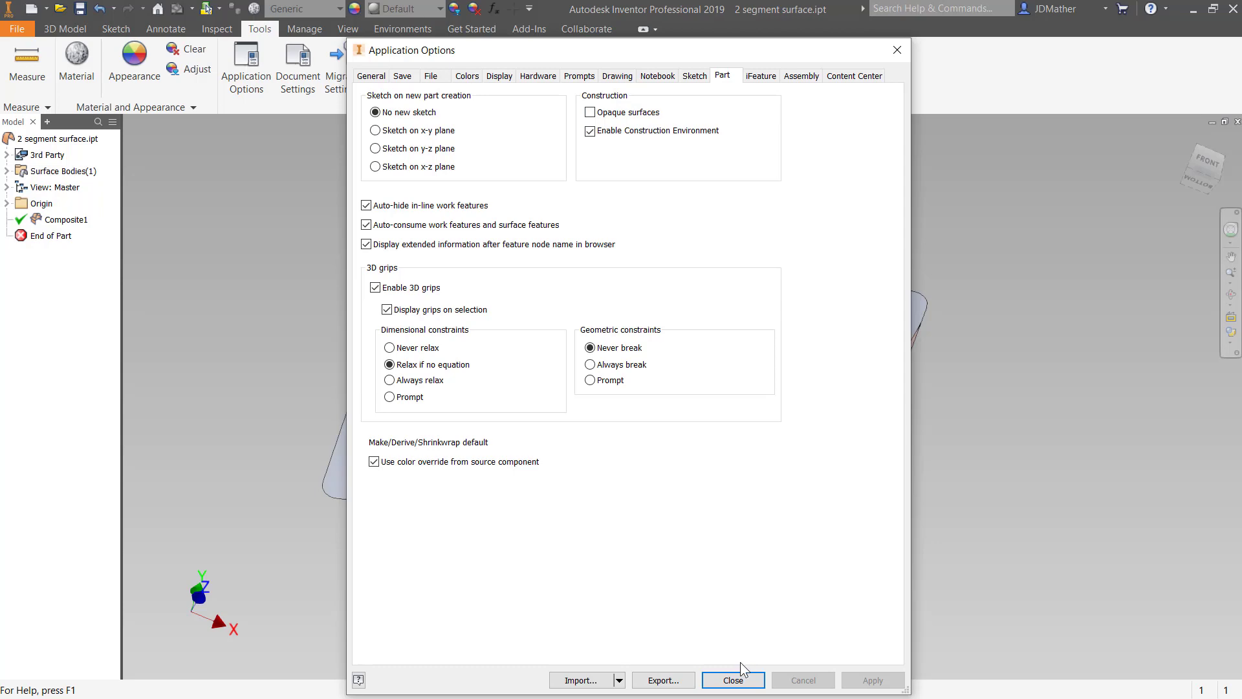
pyautogui.click(735, 680)
# Copy Composite1 to Construction
pyautogui.click(67, 220)
pyautogui.rightClick(69, 223)
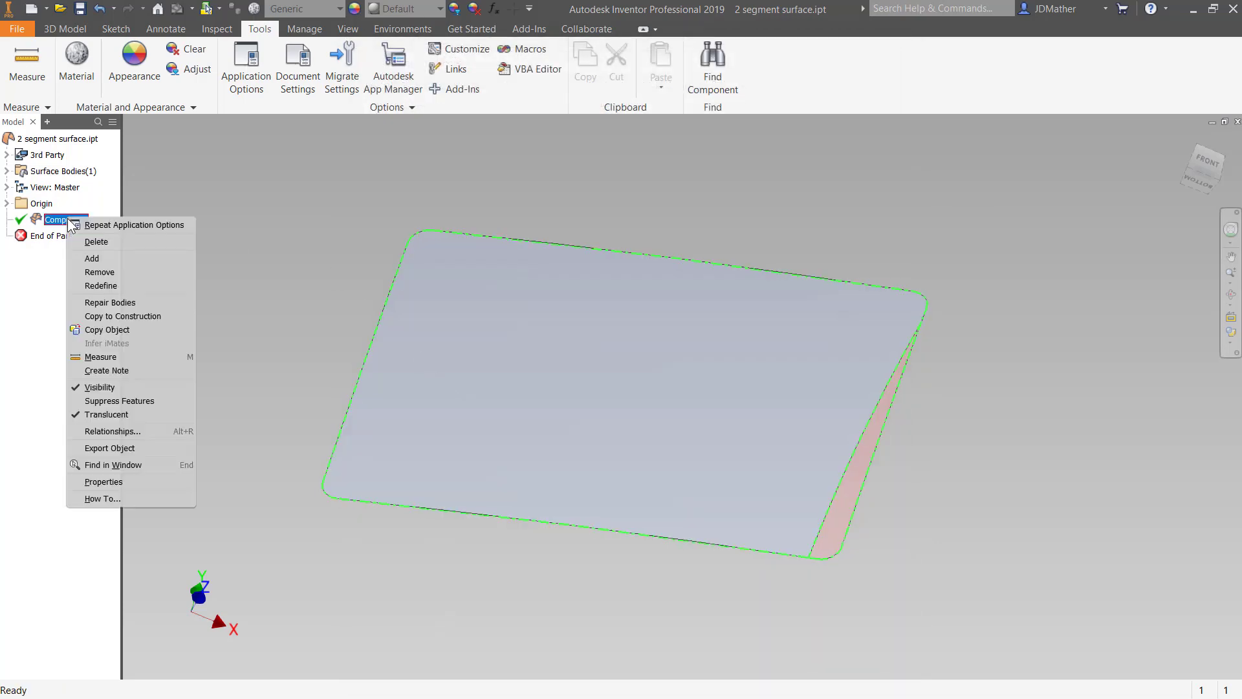
pyautogui.click(111, 316)
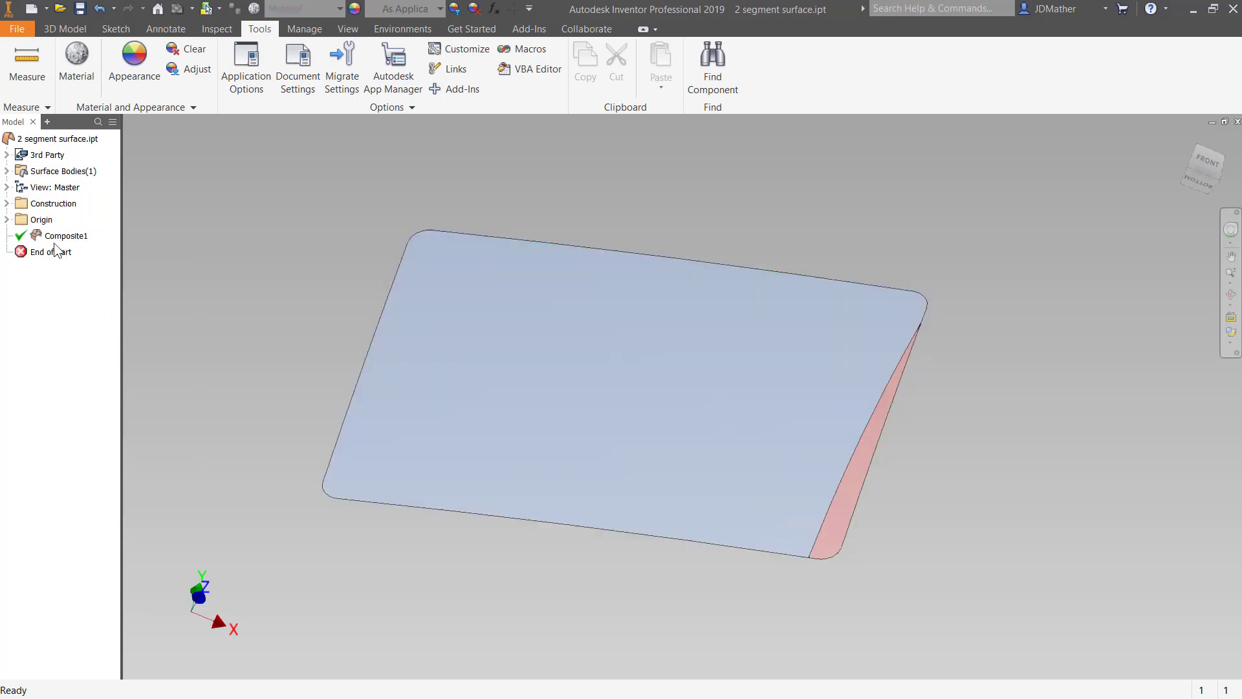
# Expand Surface Bodies and the Construction folder, then move End of Part above Composite1
pyautogui.click(7, 171)
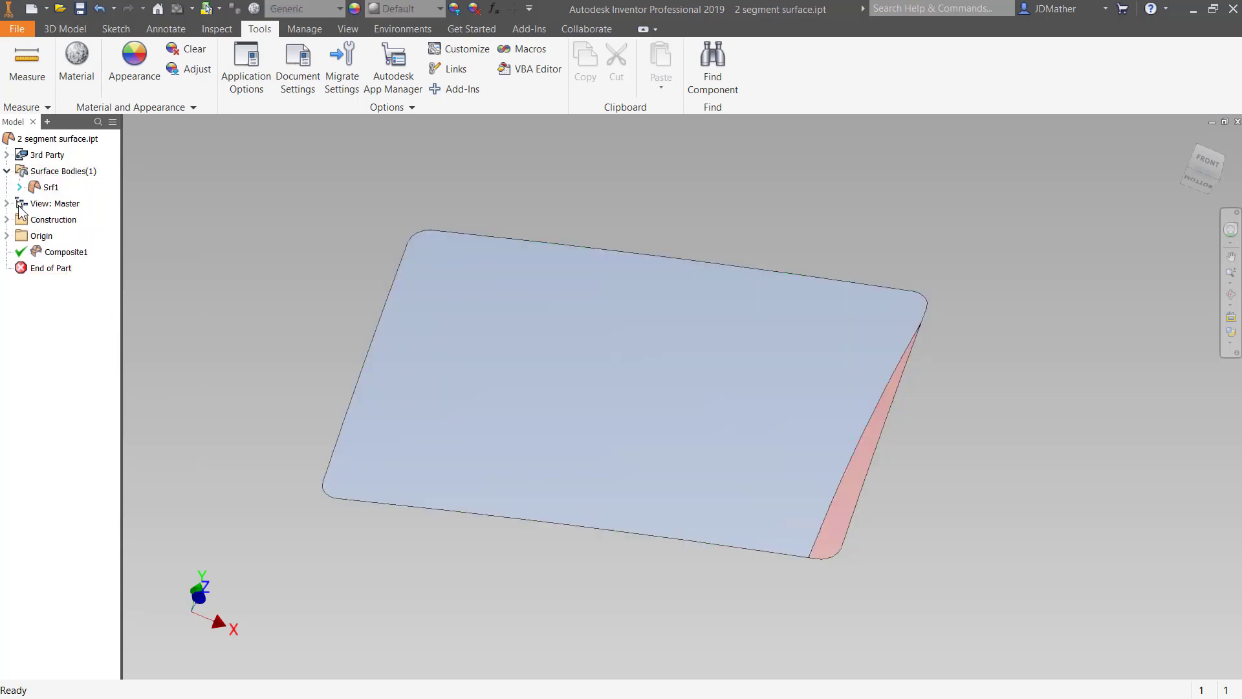
pyautogui.click(6, 219)
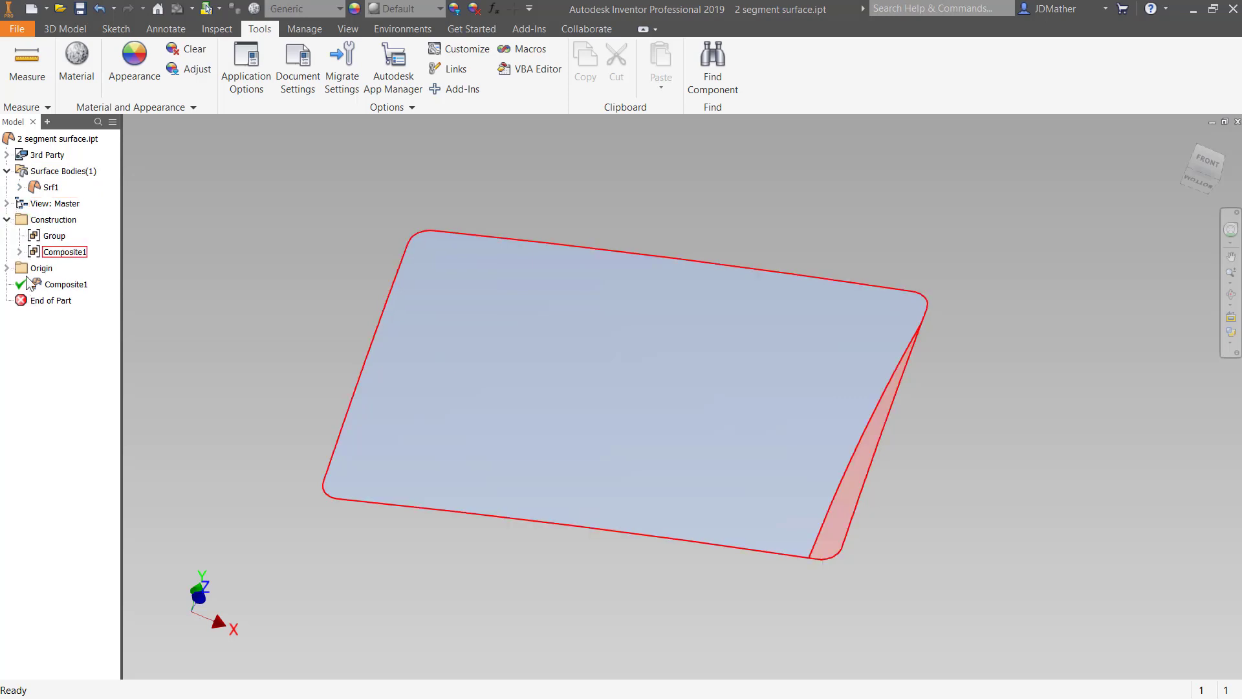
pyautogui.click(19, 252)
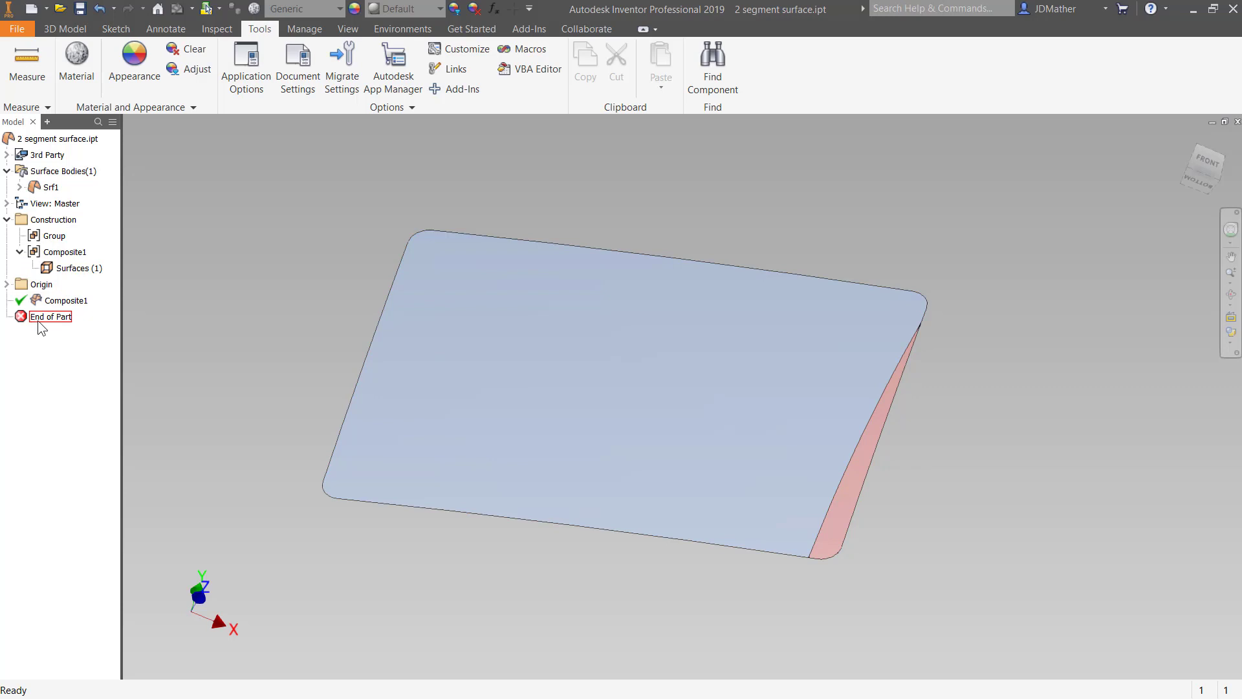
pyautogui.moveTo(51, 319); pyautogui.dragTo(50, 300)
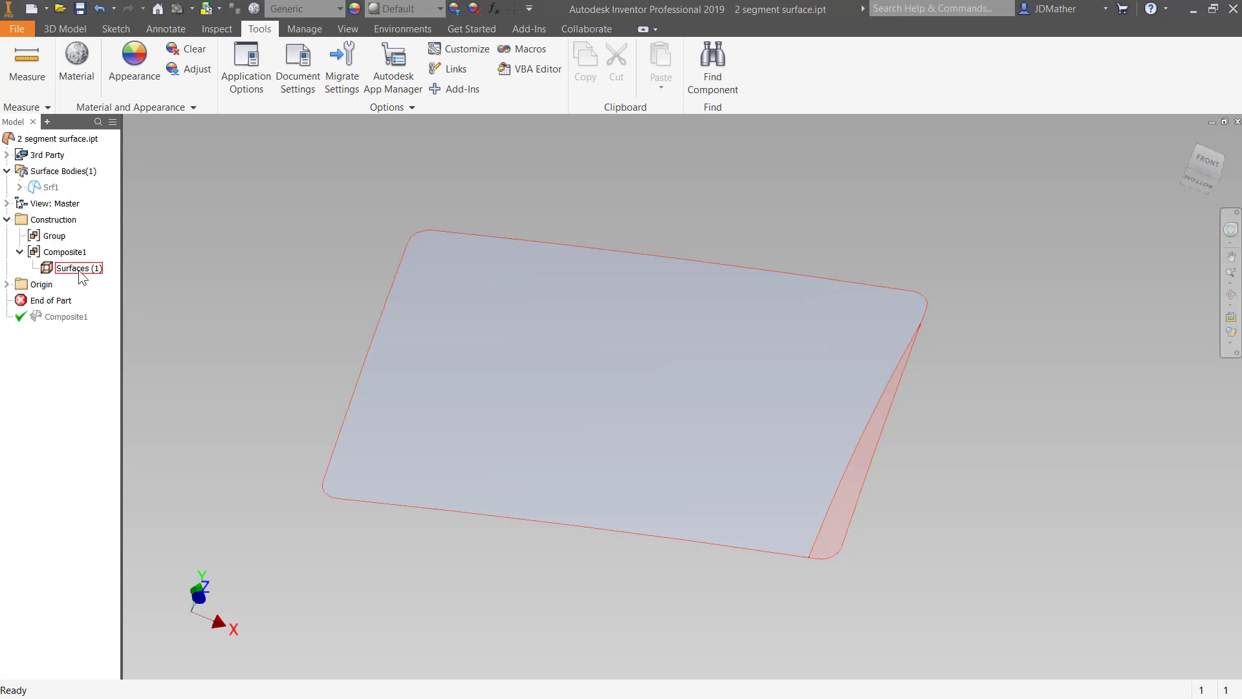
# In the construction environment, unstitch the copied Composite1 surface into two separate faces
pyautogui.doubleClick(56, 236)
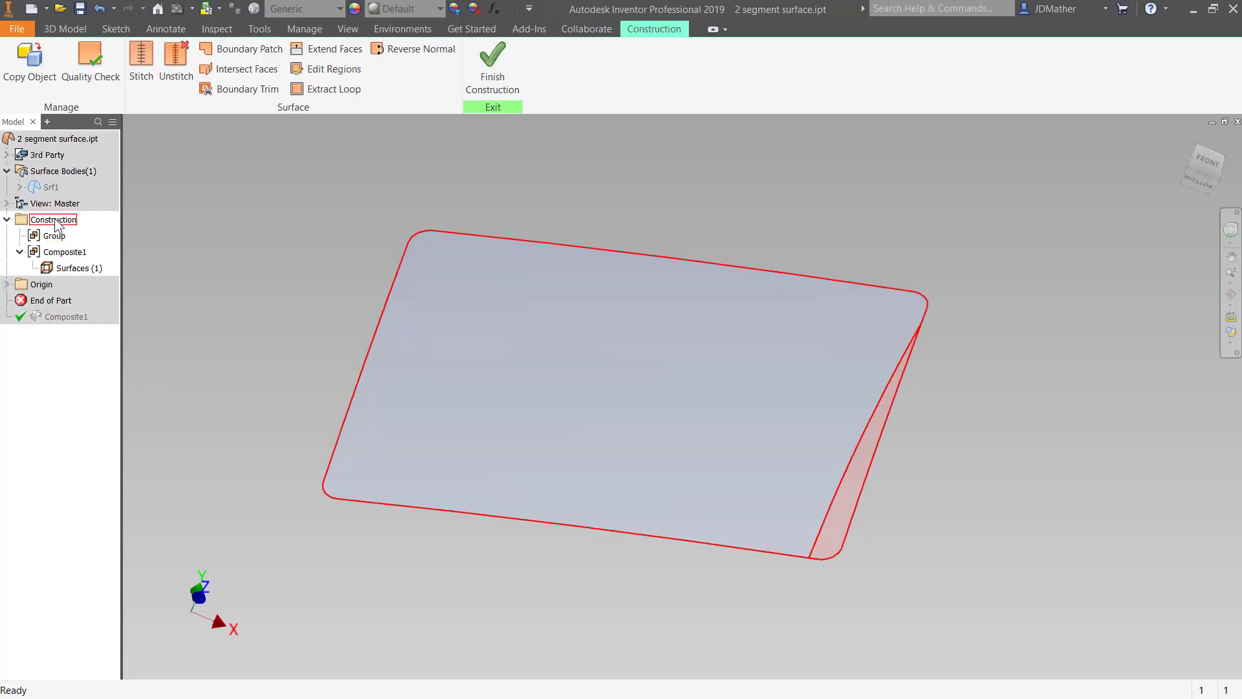
pyautogui.rightClick(82, 269)
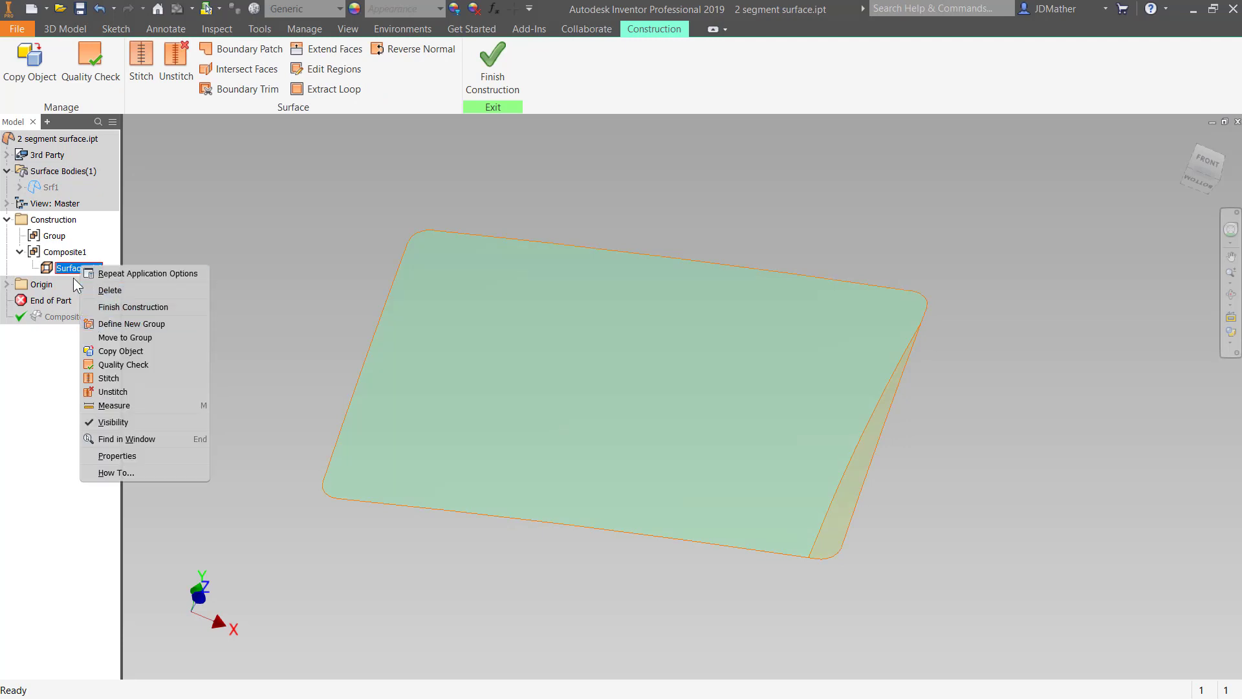
pyautogui.click(110, 392)
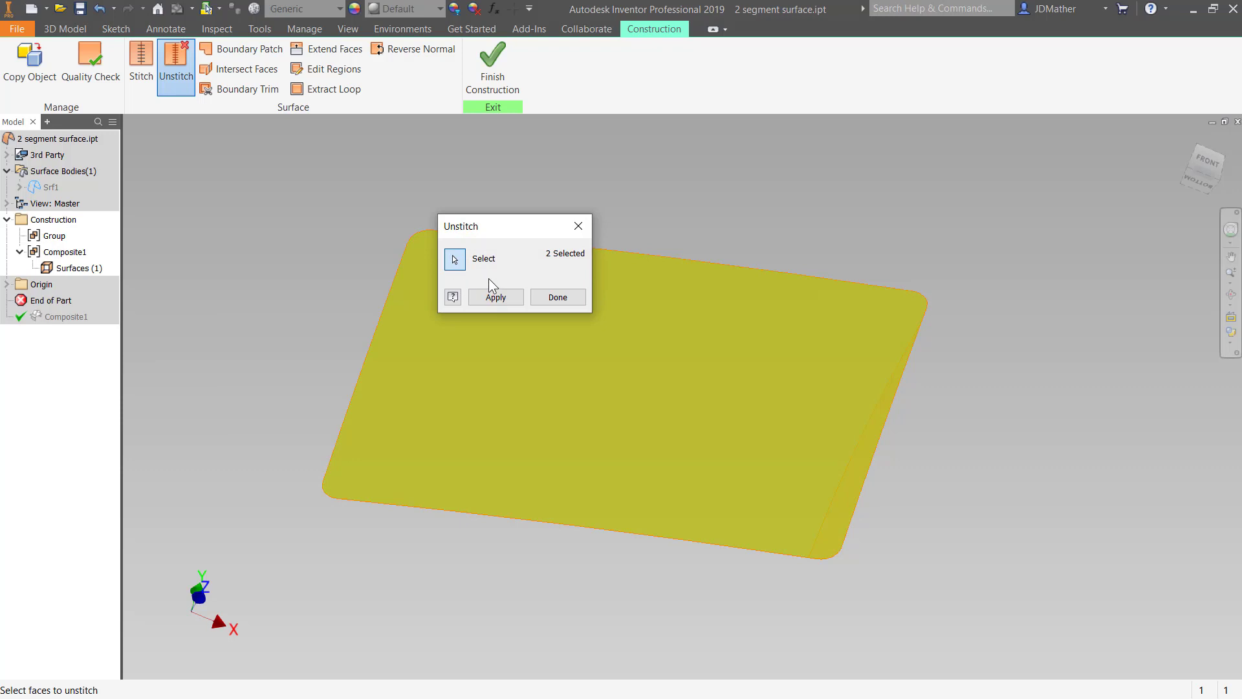
pyautogui.click(496, 299)
pyautogui.click(550, 299)
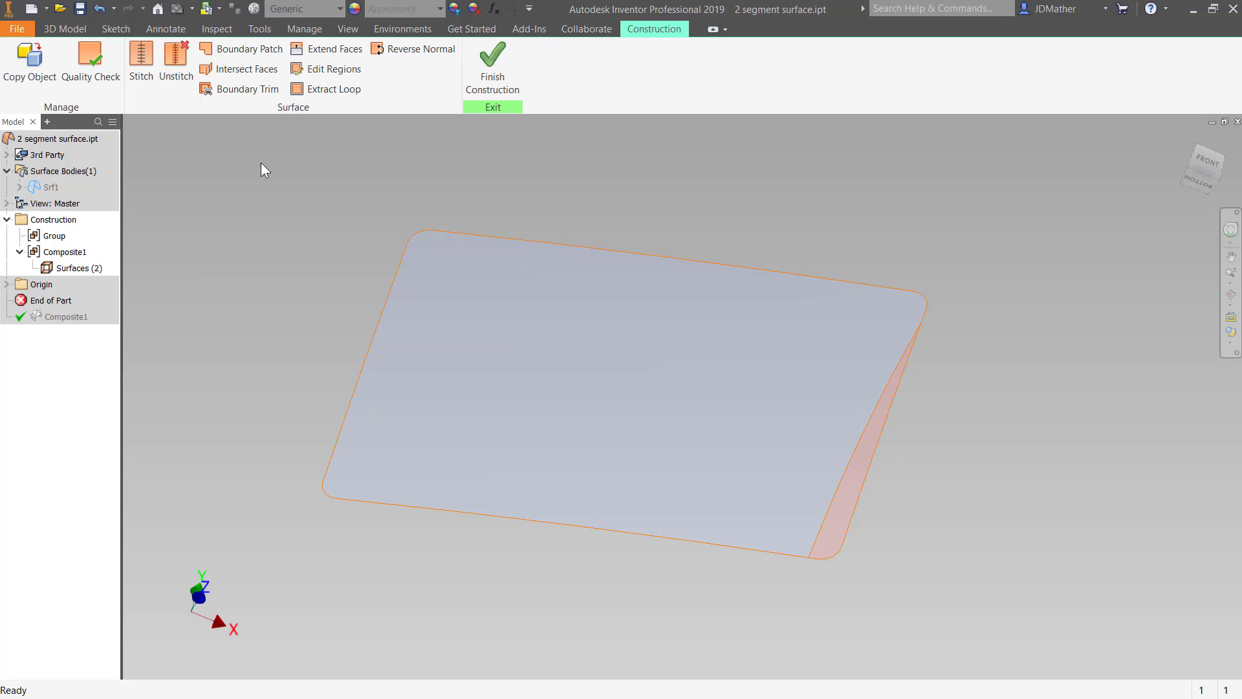
pyautogui.click(328, 89)
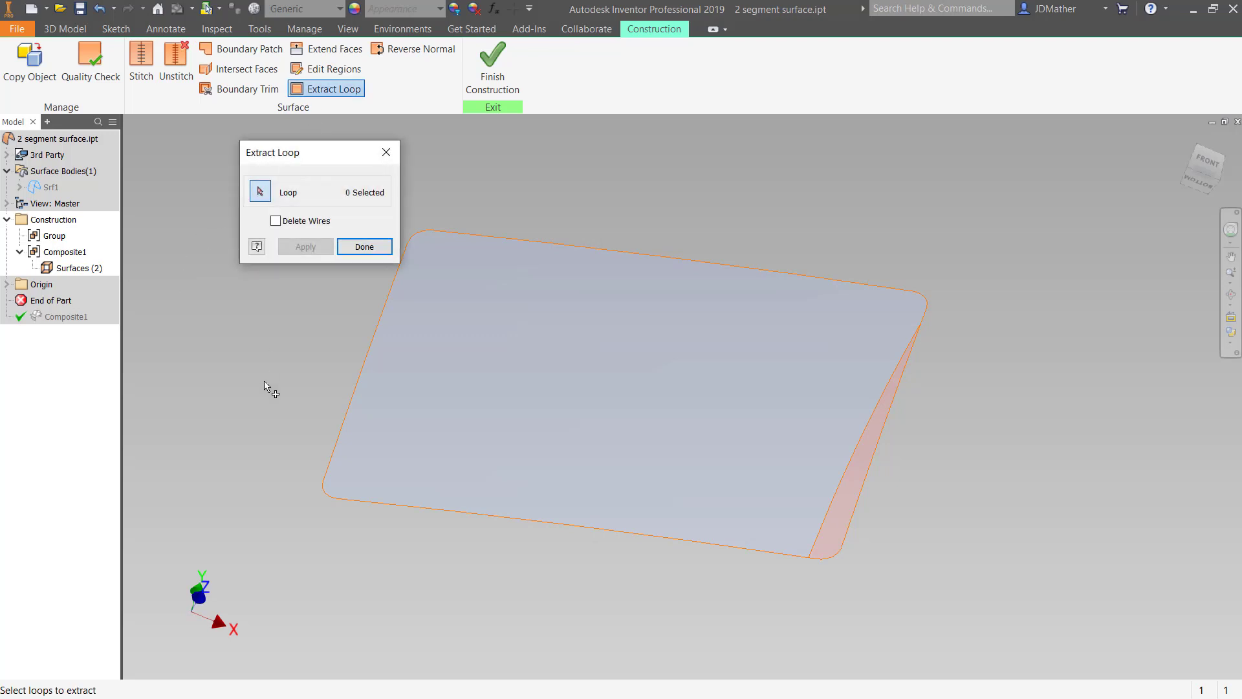
# Extract the large face's and narrow strip's boundary loops as two wires
pyautogui.click(330, 467)
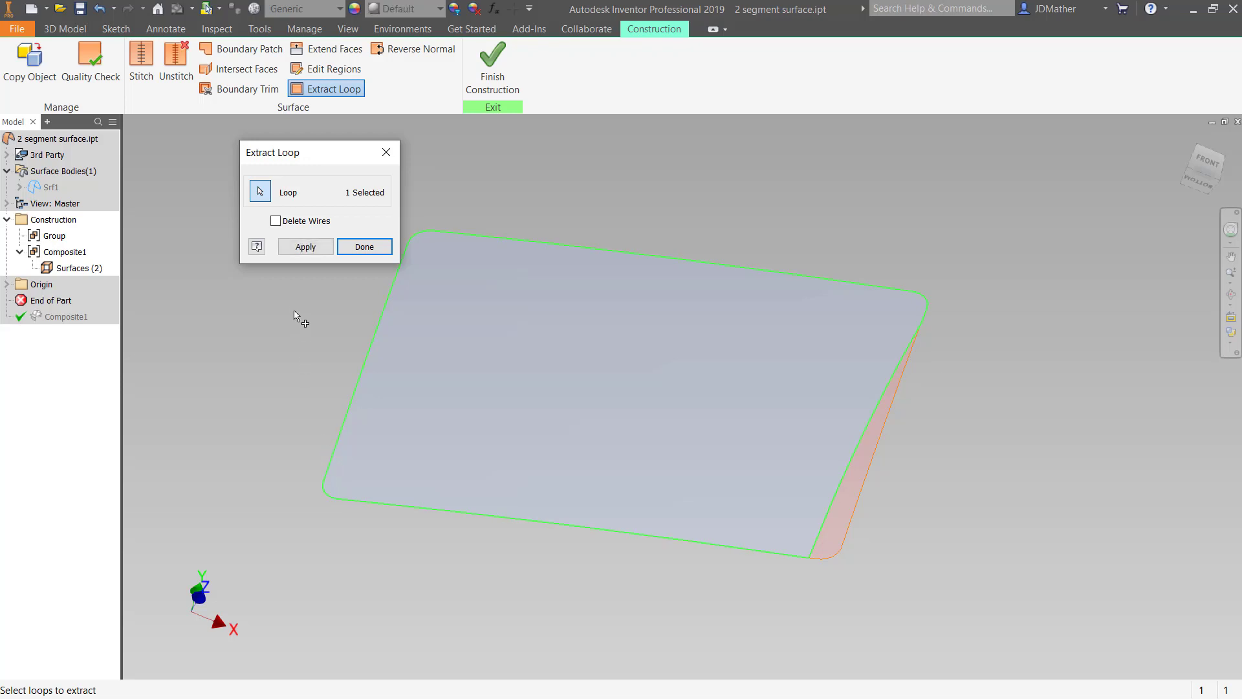
pyautogui.click(304, 248)
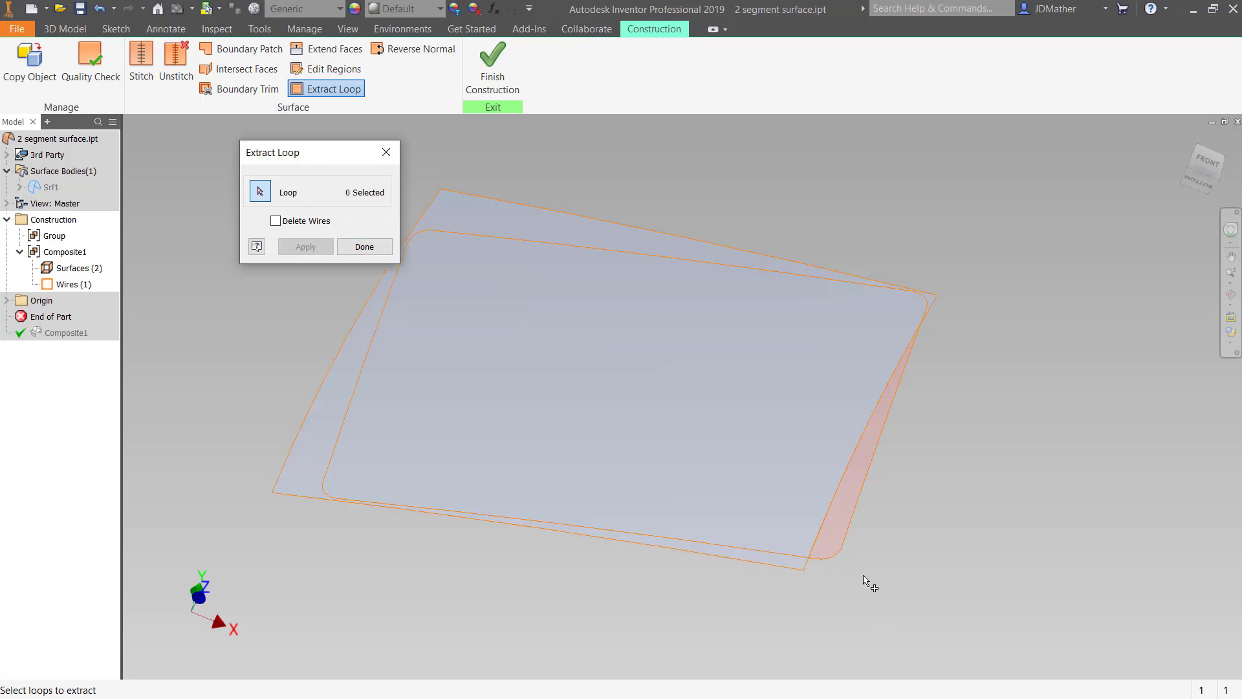
pyautogui.click(837, 561)
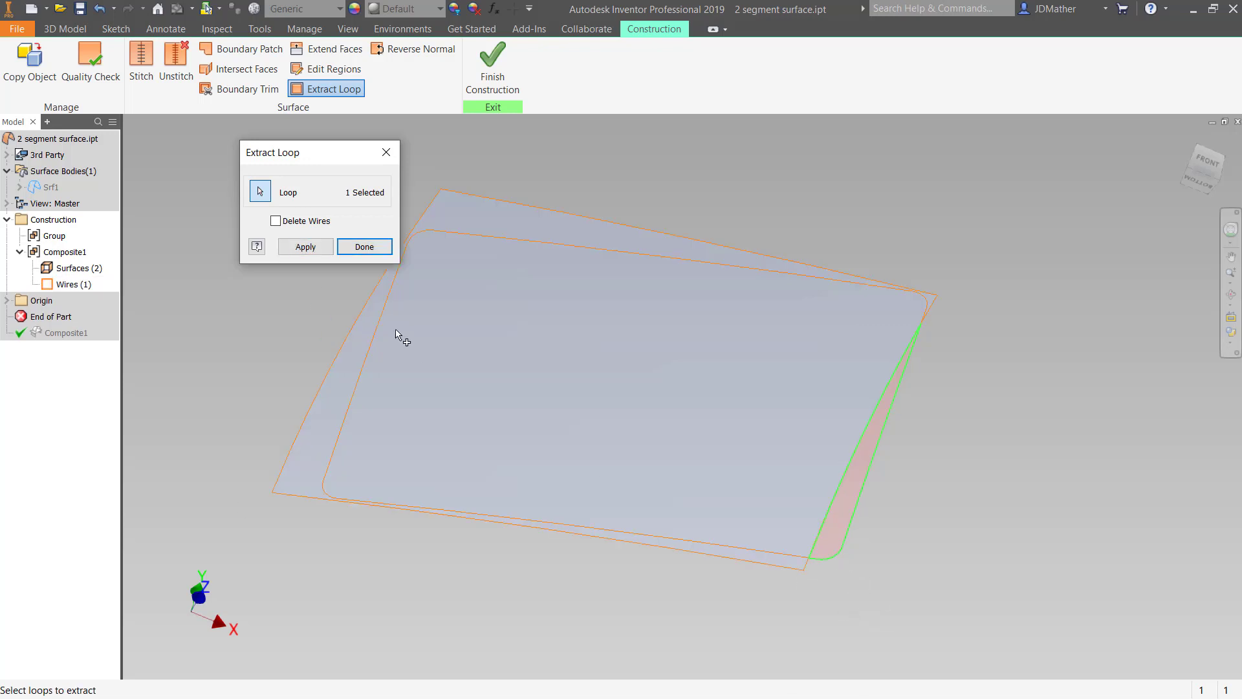
pyautogui.click(301, 249)
pyautogui.click(357, 247)
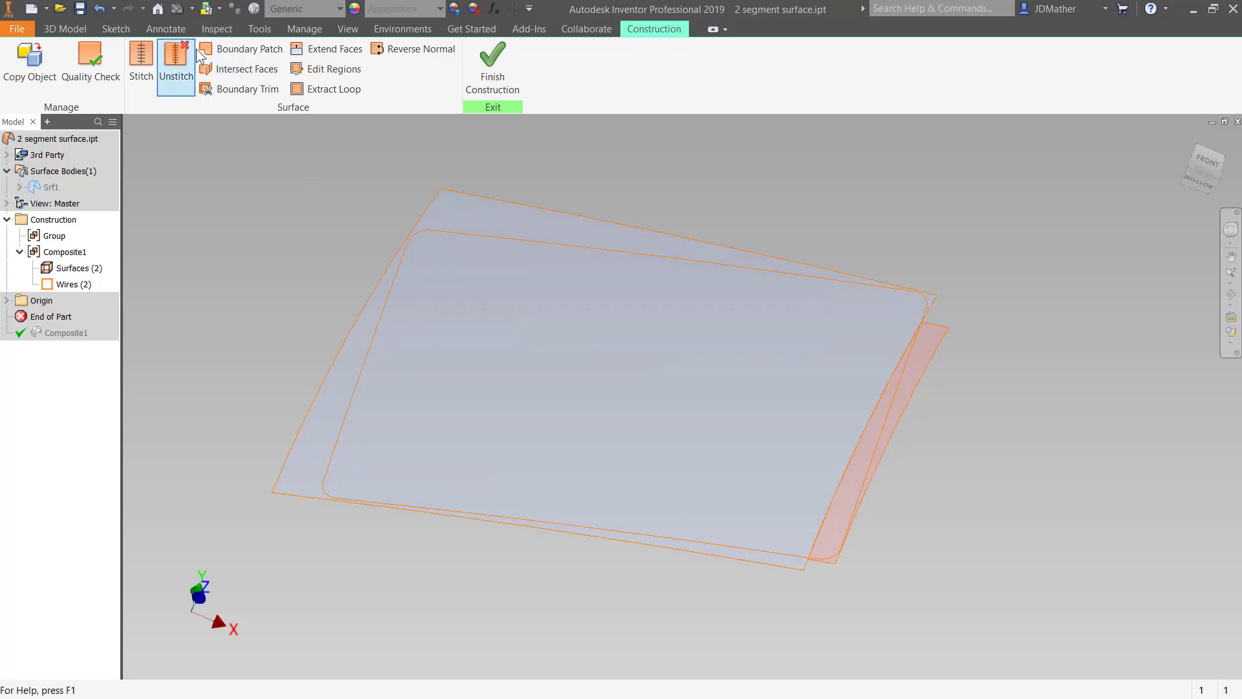
# Collect the construction items into a new Group1 and hide it
pyautogui.click(216, 12)
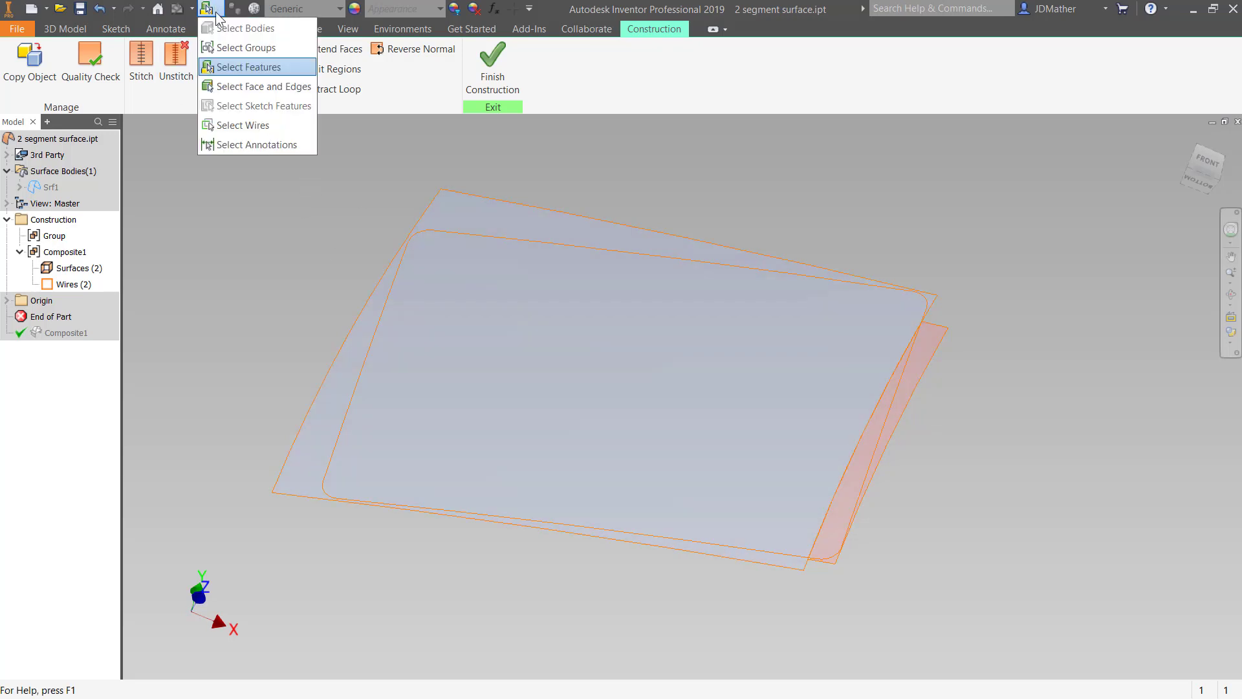
pyautogui.click(229, 216)
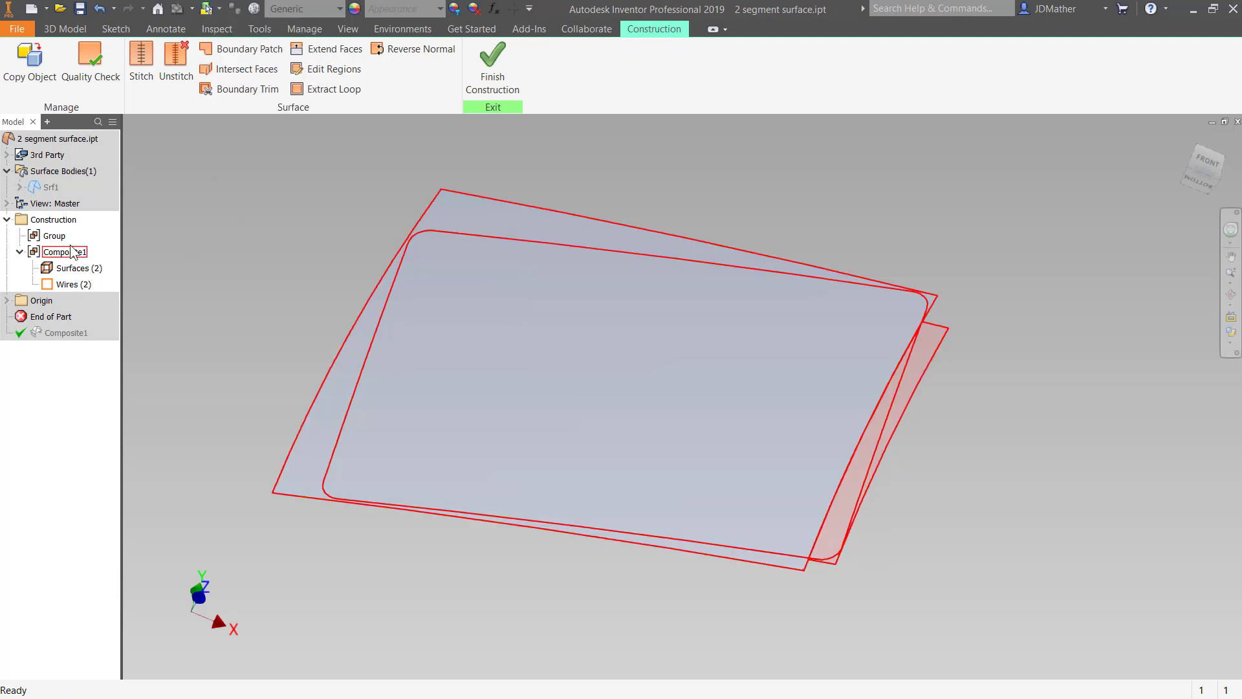
pyautogui.click(53, 221)
pyautogui.rightClick(54, 221)
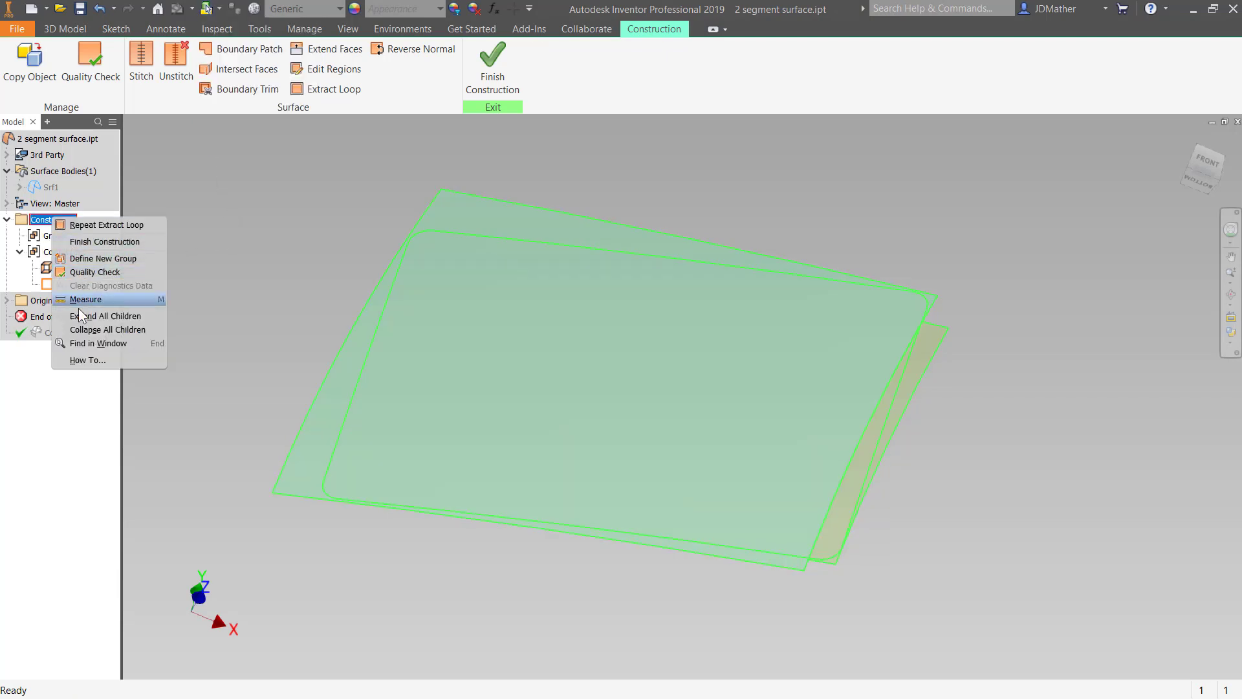
pyautogui.click(95, 258)
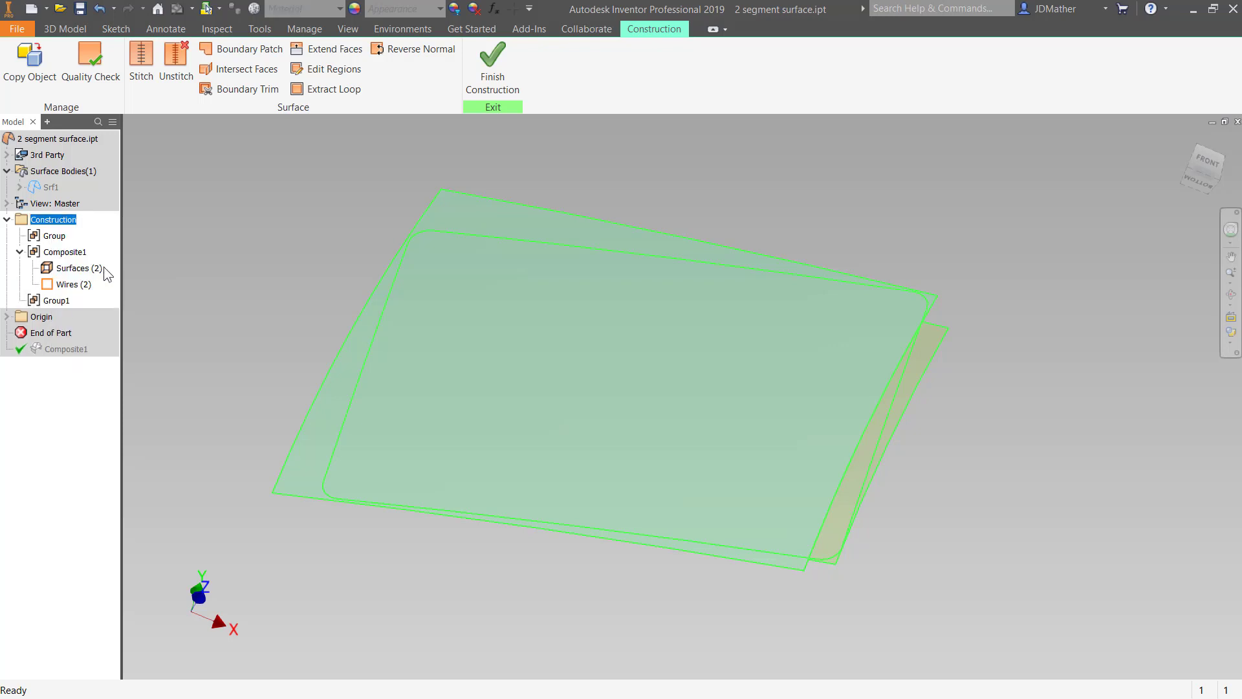
pyautogui.rightClick(57, 301)
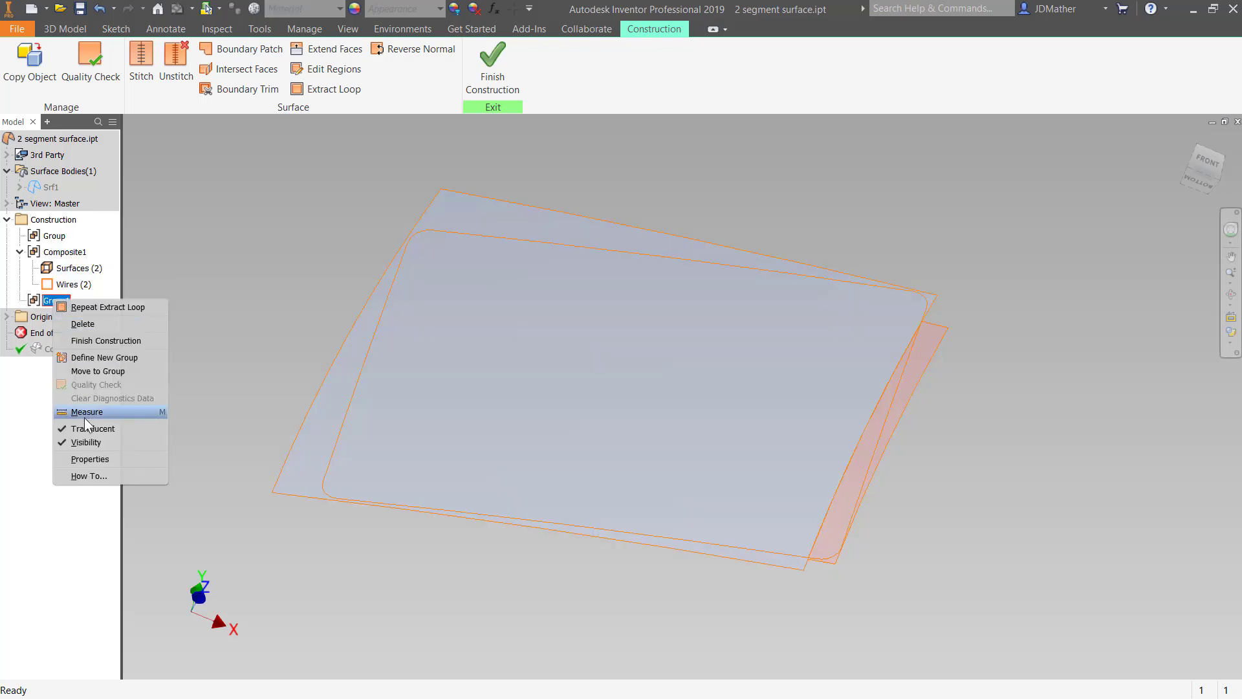
pyautogui.click(86, 442)
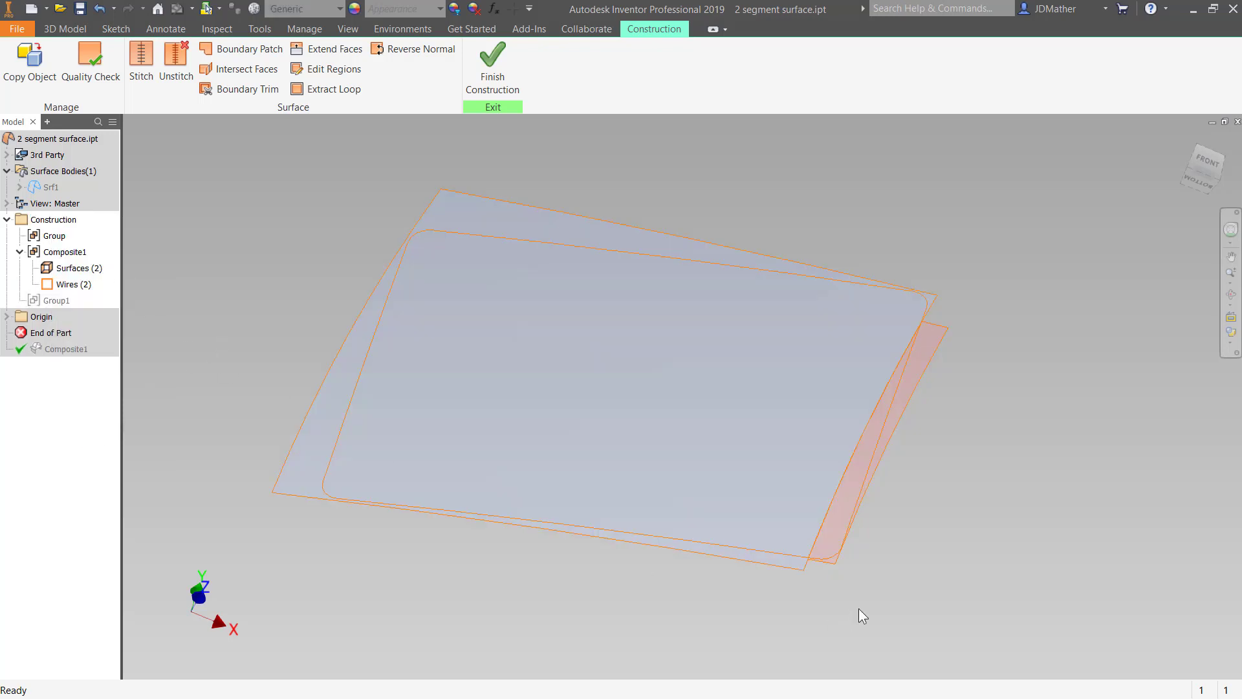
# Move the narrow surface strip into Group1, leaving one surface in Composite1
pyautogui.click(840, 543)
pyautogui.rightClick(839, 537)
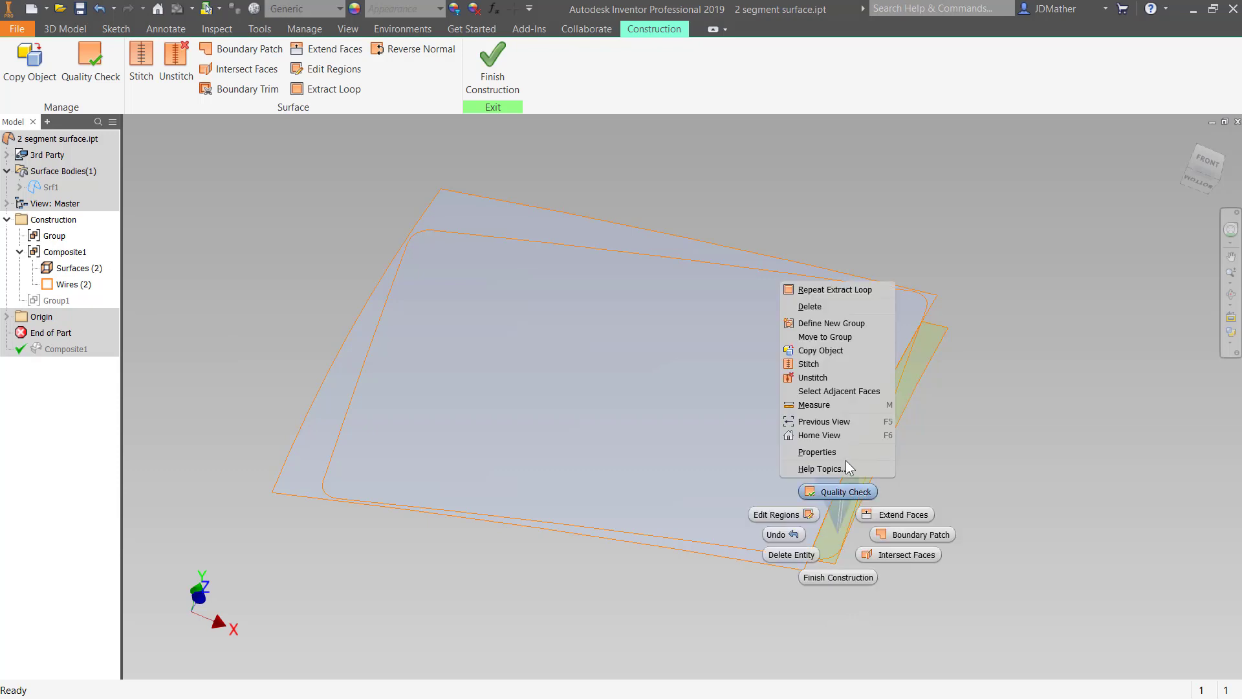
pyautogui.click(829, 336)
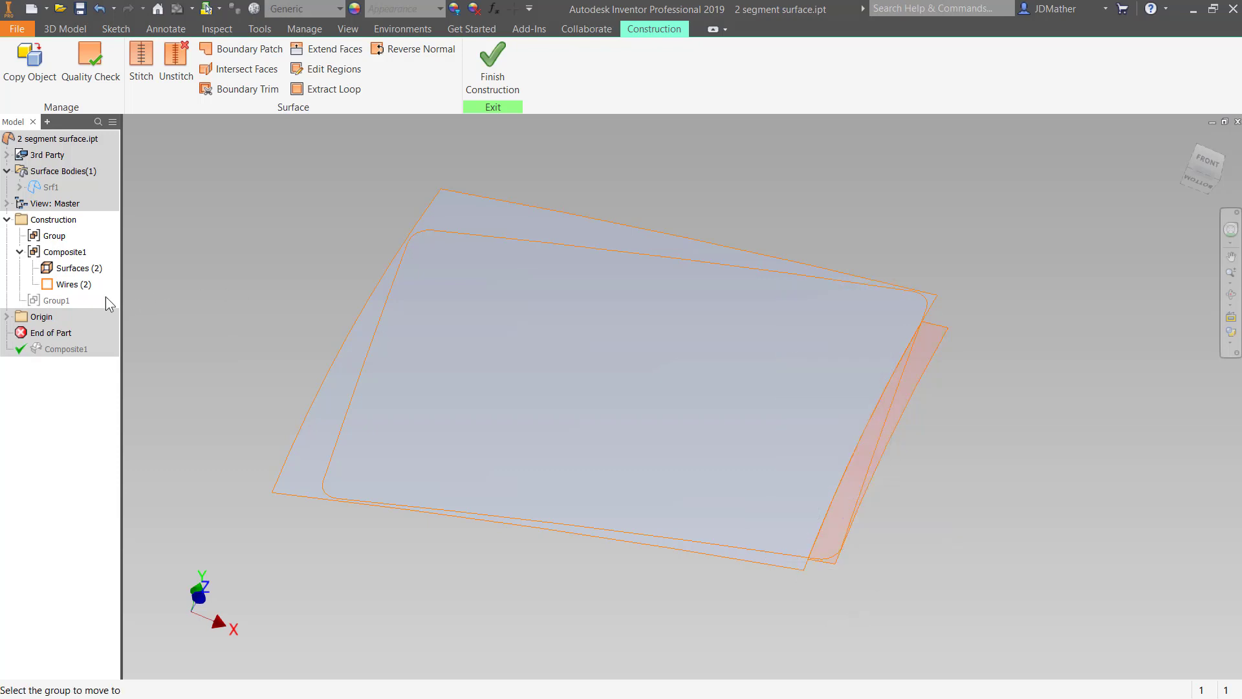
pyautogui.click(57, 300)
pyautogui.rightClick(66, 269)
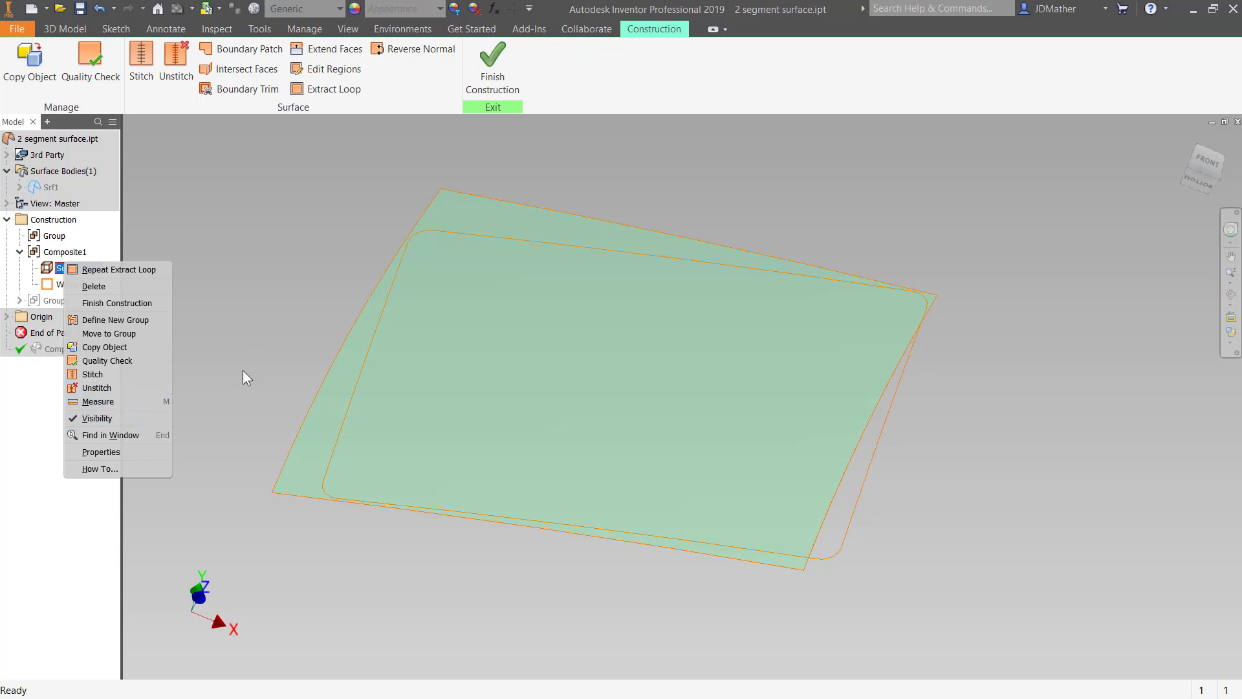
pyautogui.click(157, 304)
# Turn off translucency on Composite1 and hide its Wires (2)
pyautogui.rightClick(70, 253)
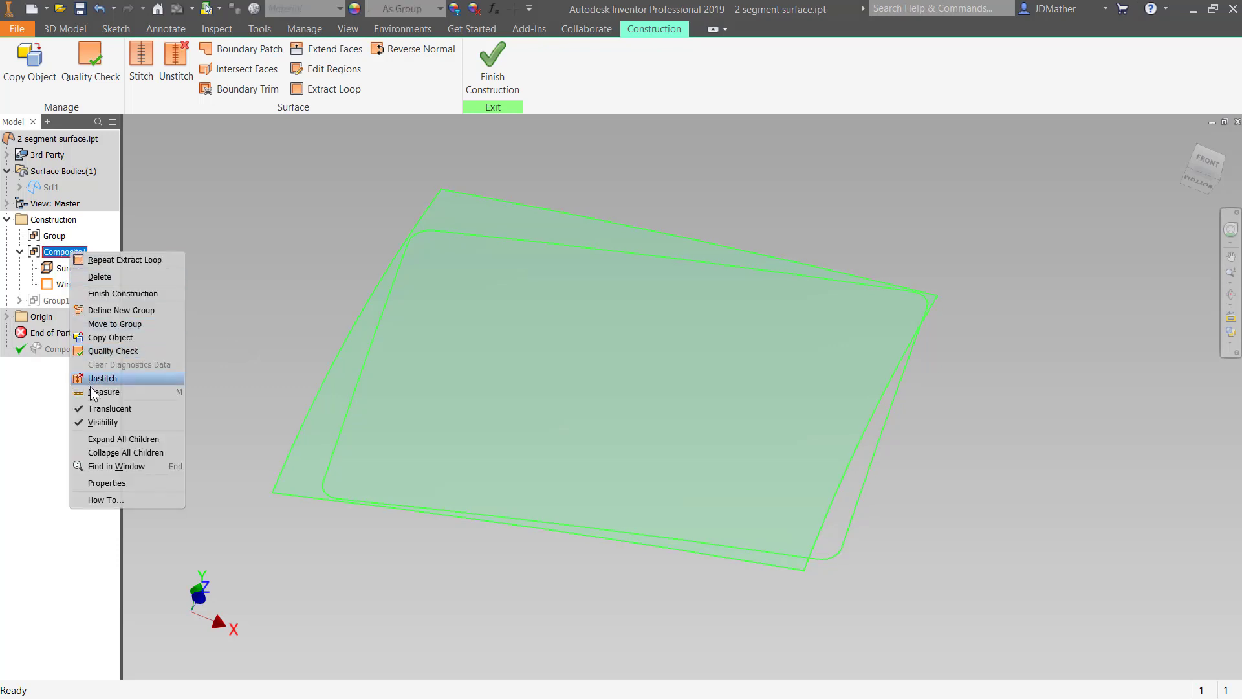
pyautogui.click(81, 408)
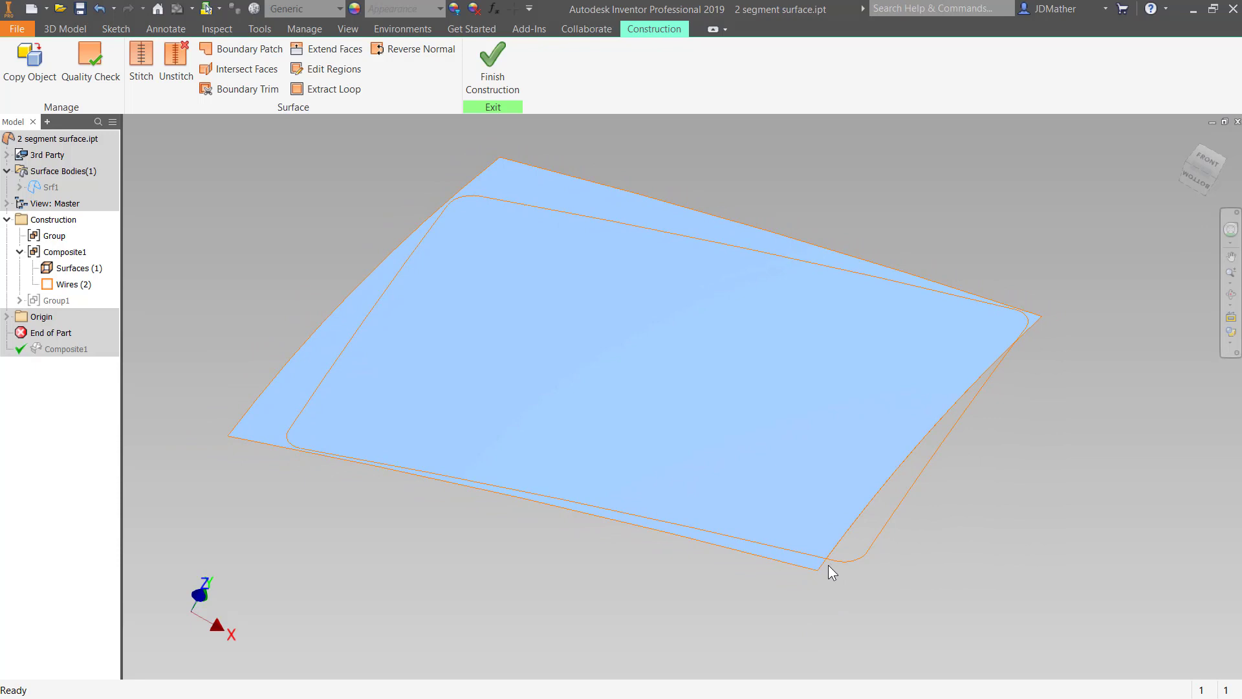
pyautogui.rightClick(71, 284)
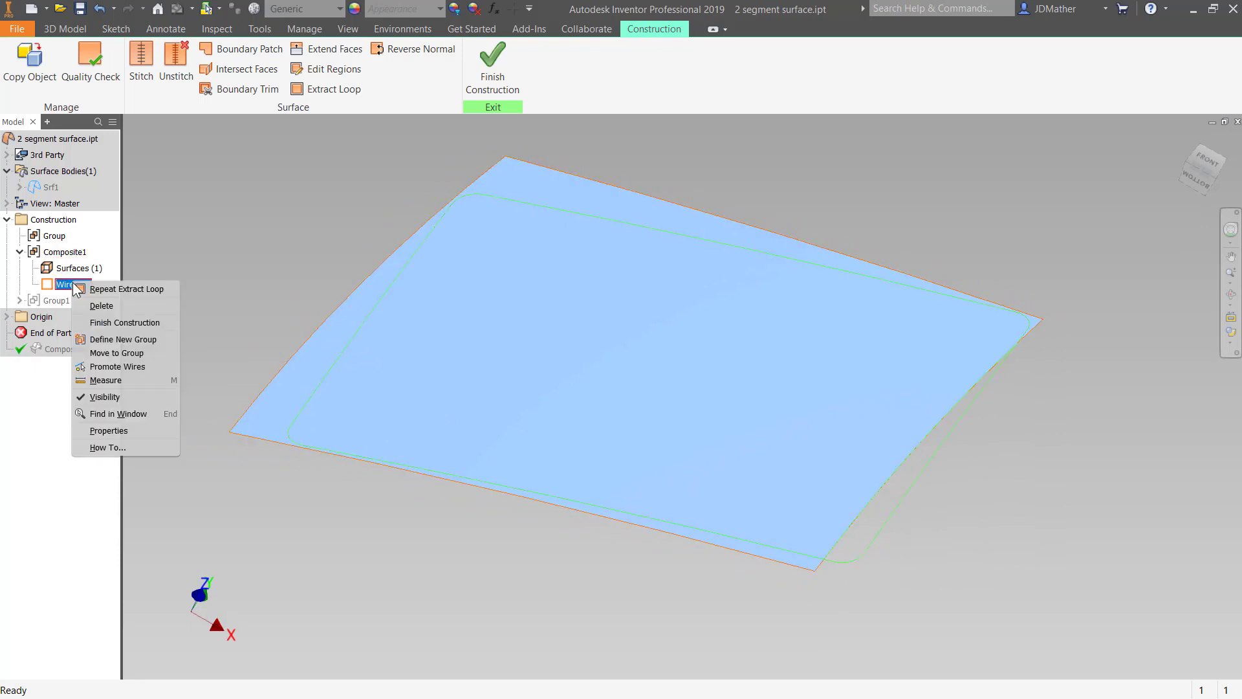
pyautogui.click(90, 396)
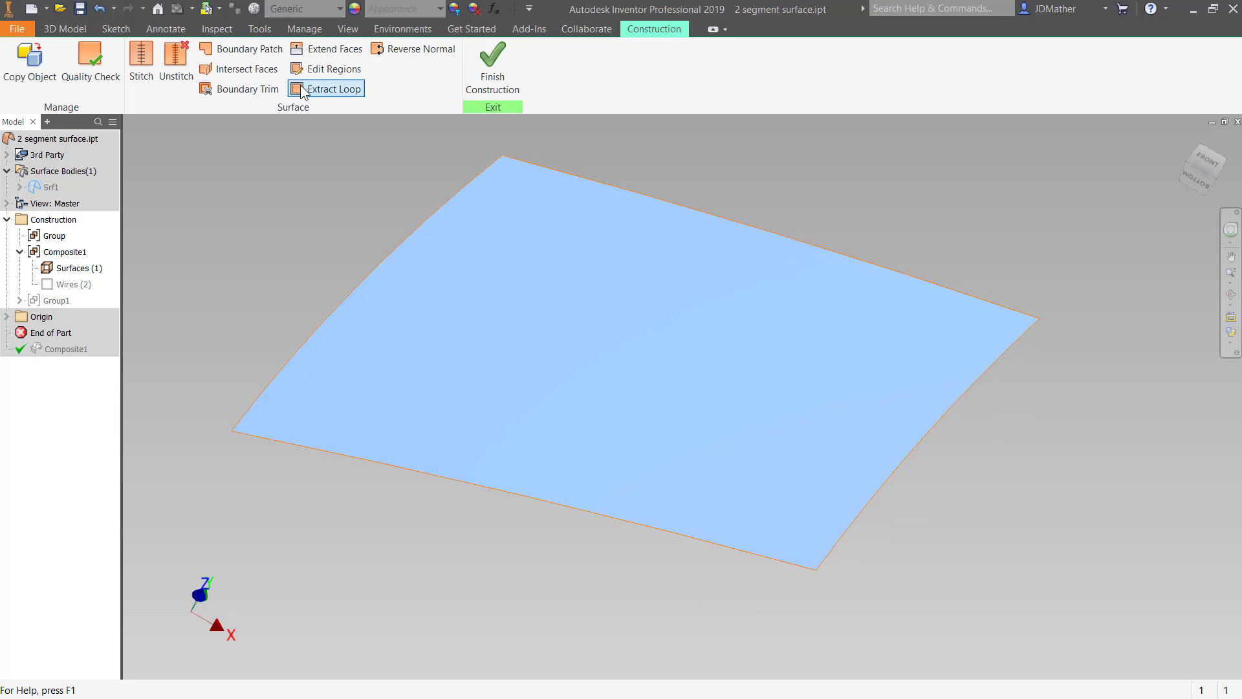
# Extend the surface's right edge by 50mm and make Wires (2) visible again
pyautogui.click(323, 49)
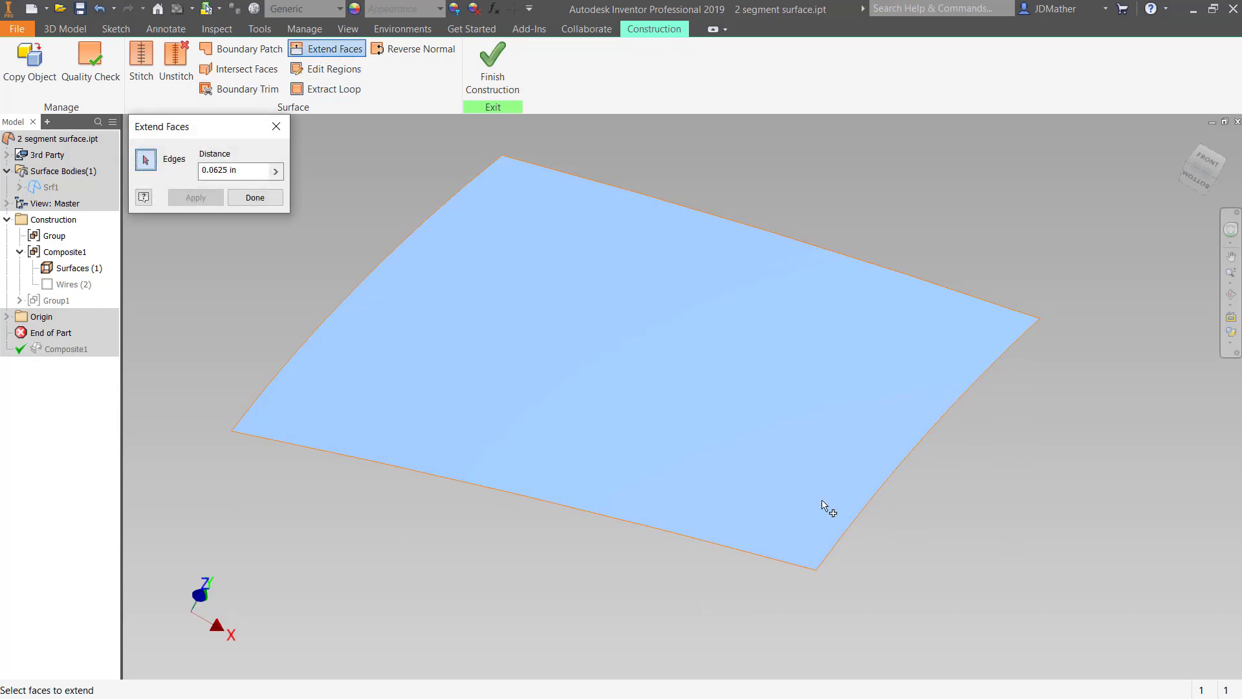
pyautogui.click(846, 531)
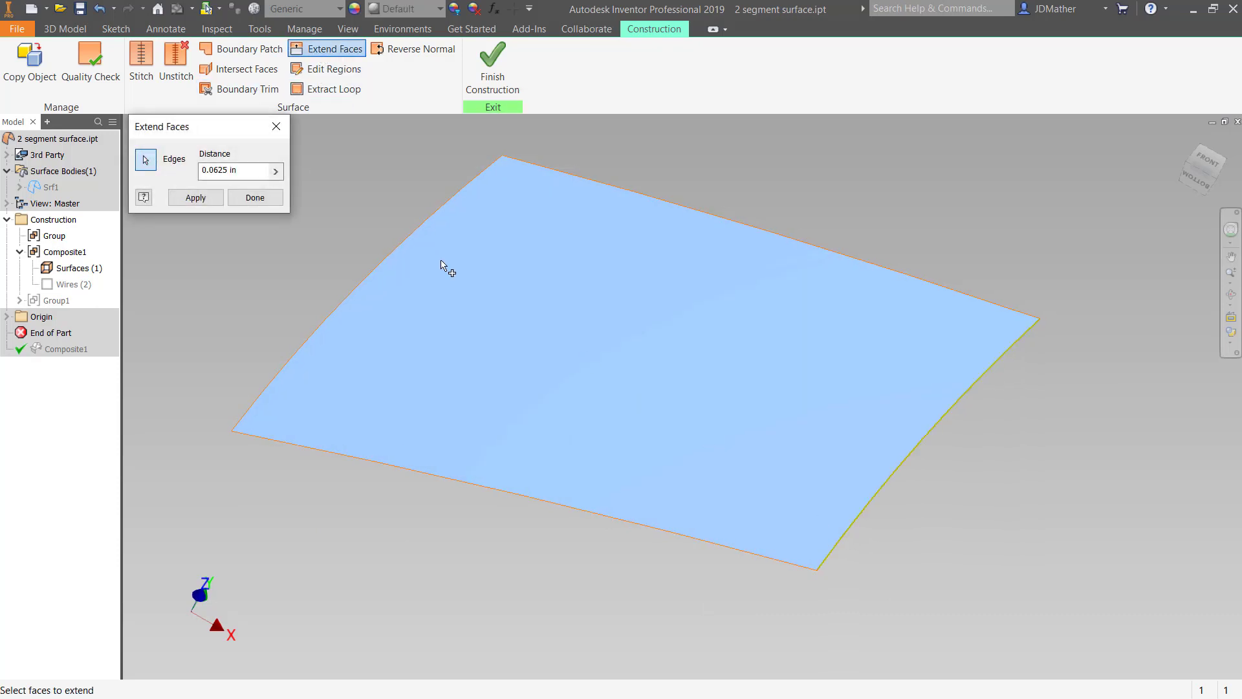
pyautogui.click(250, 169)
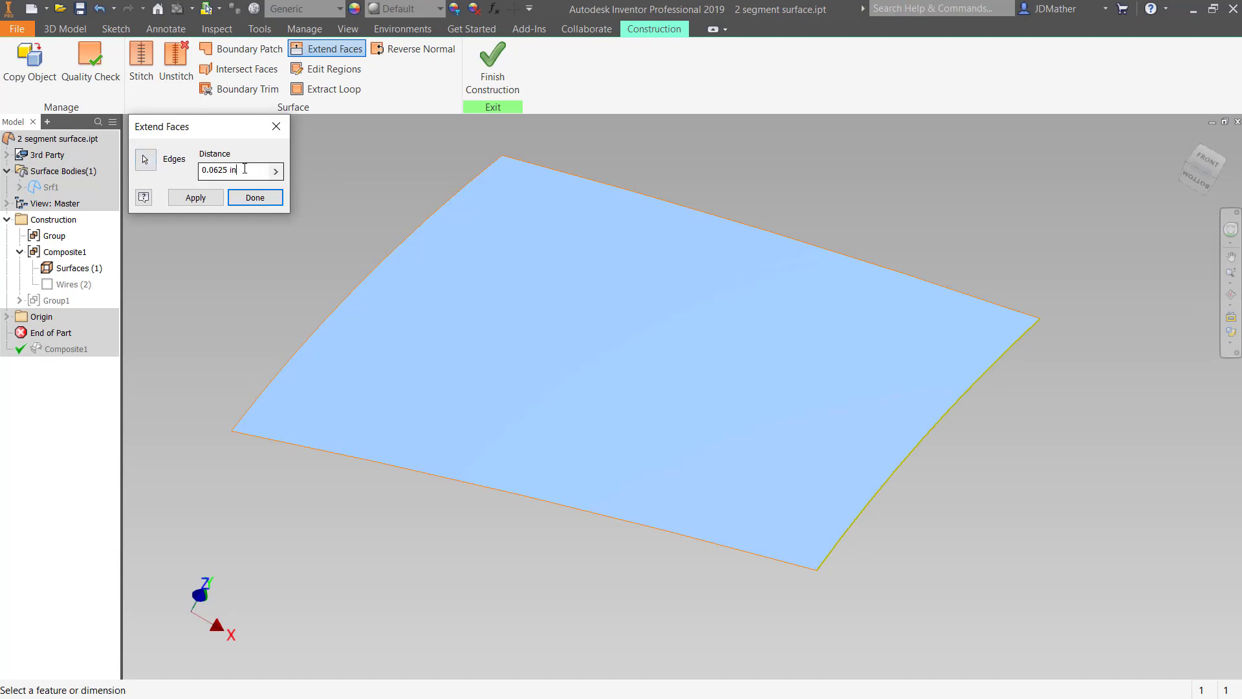
pyautogui.write('50mm')
pyautogui.click(193, 200)
pyautogui.click(235, 200)
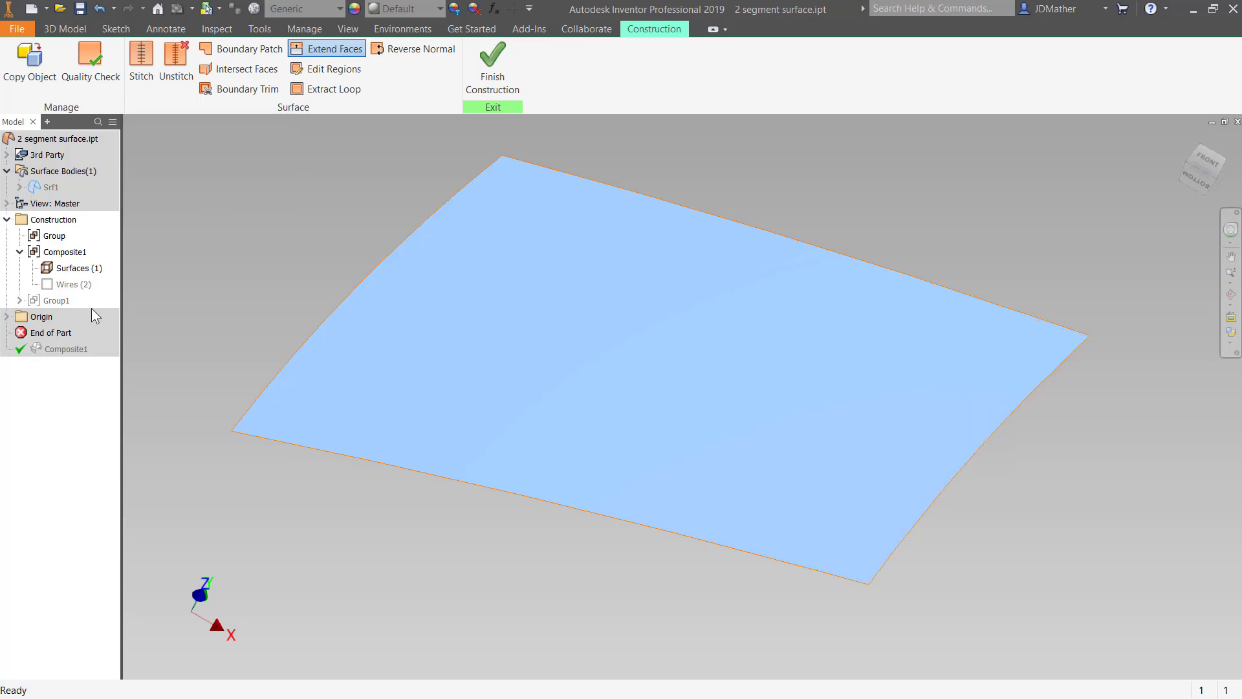
pyautogui.rightClick(73, 285)
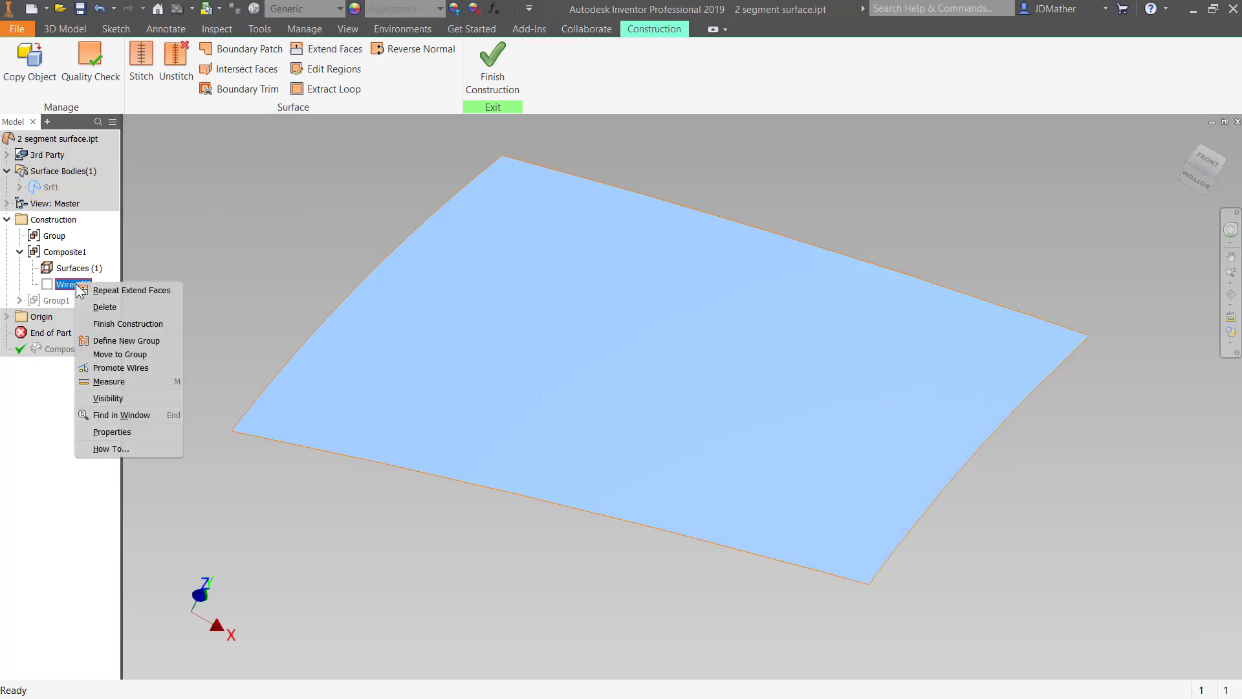
pyautogui.click(102, 397)
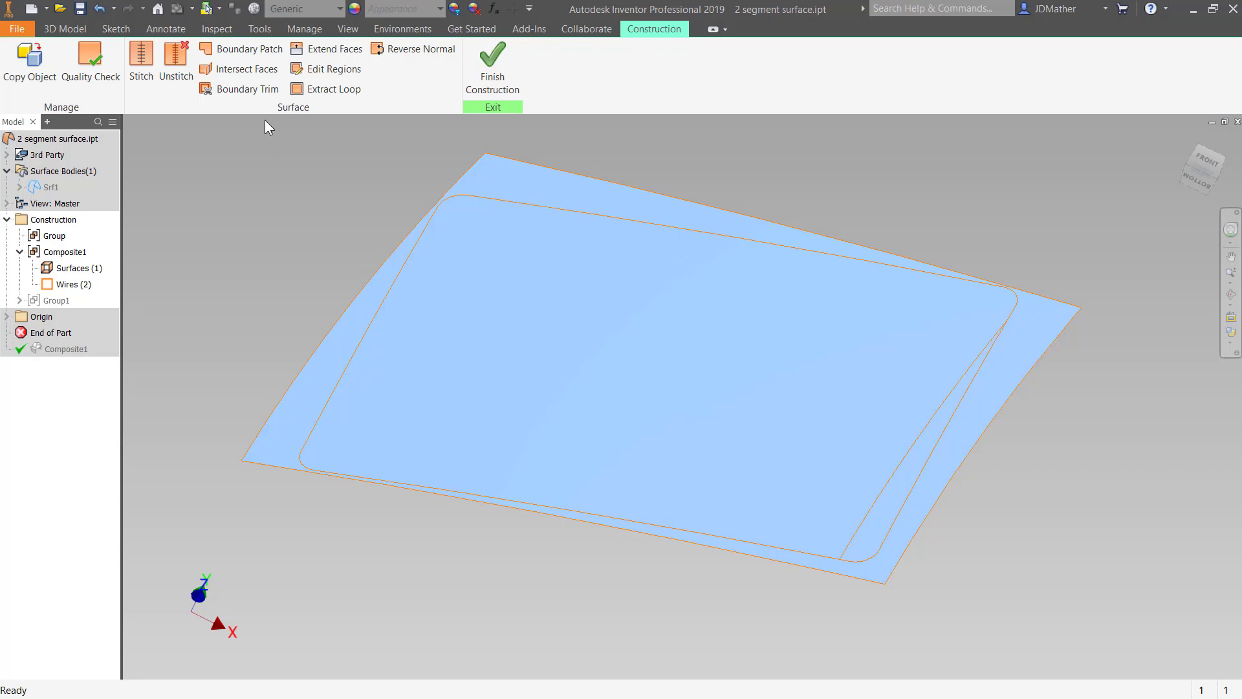
# Pick the loop's left edge, bottom edge, lower-right fillet and right edge as Boundary Trim cutting edges
pyautogui.click(249, 89)
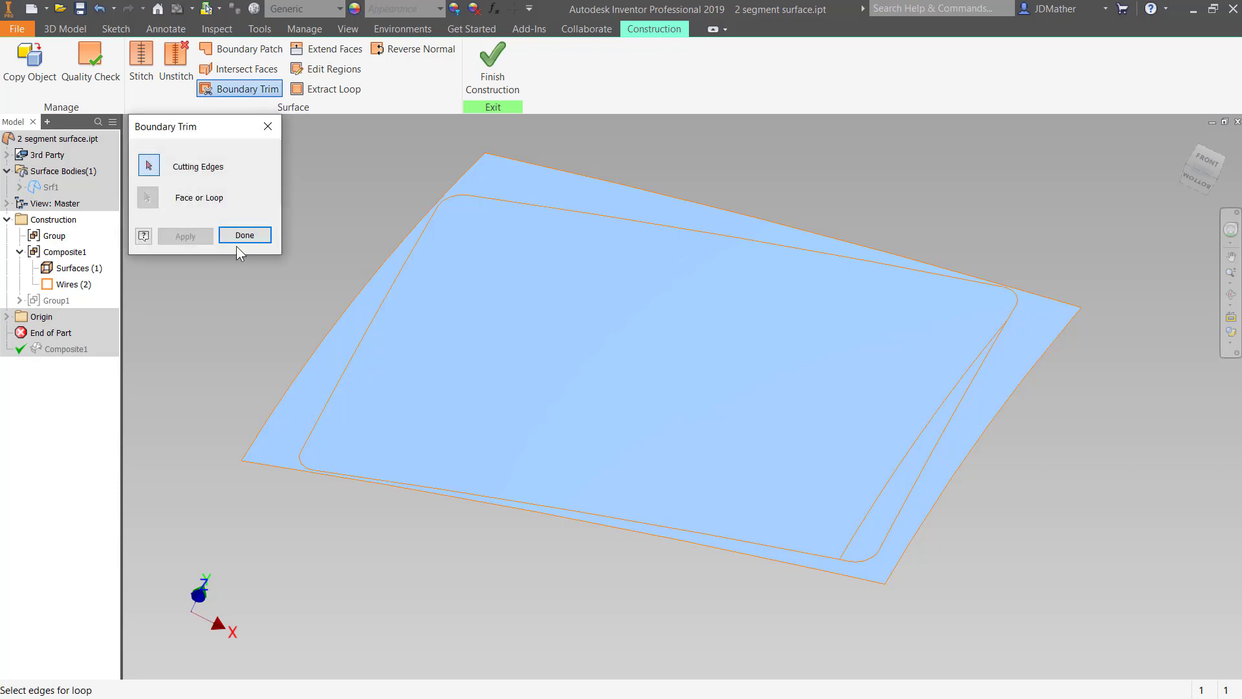
pyautogui.click(324, 412)
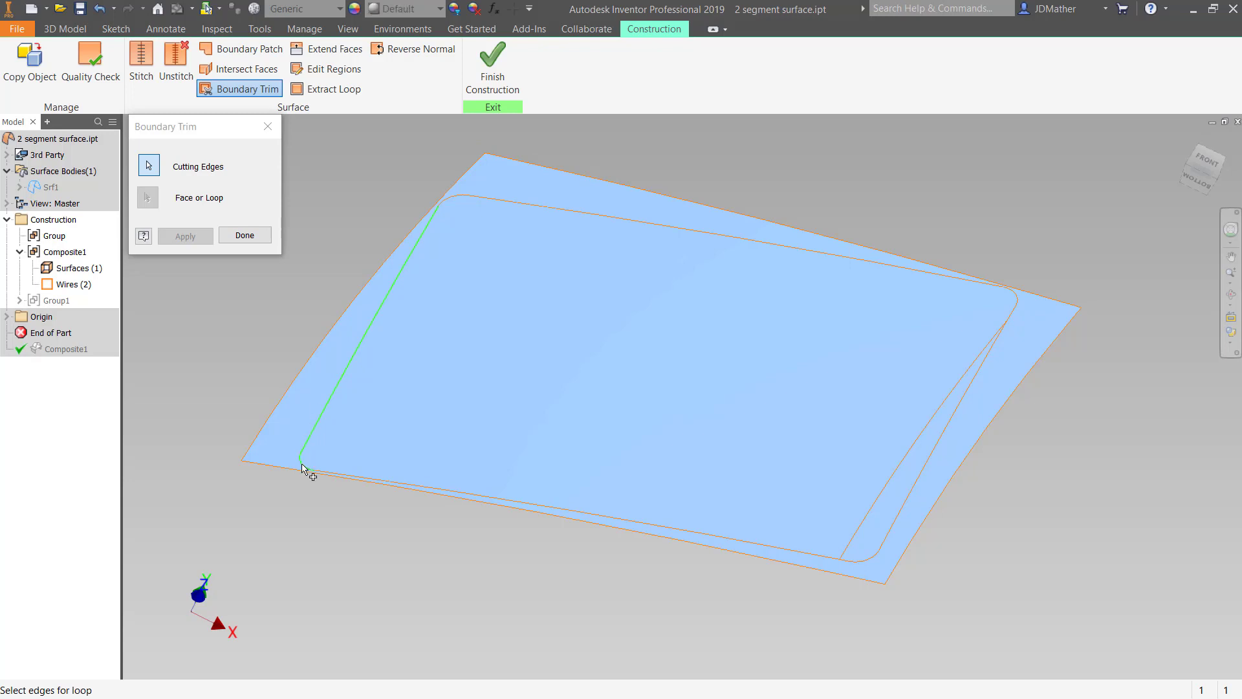
pyautogui.click(336, 475)
pyautogui.scroll(4, 873, 614)
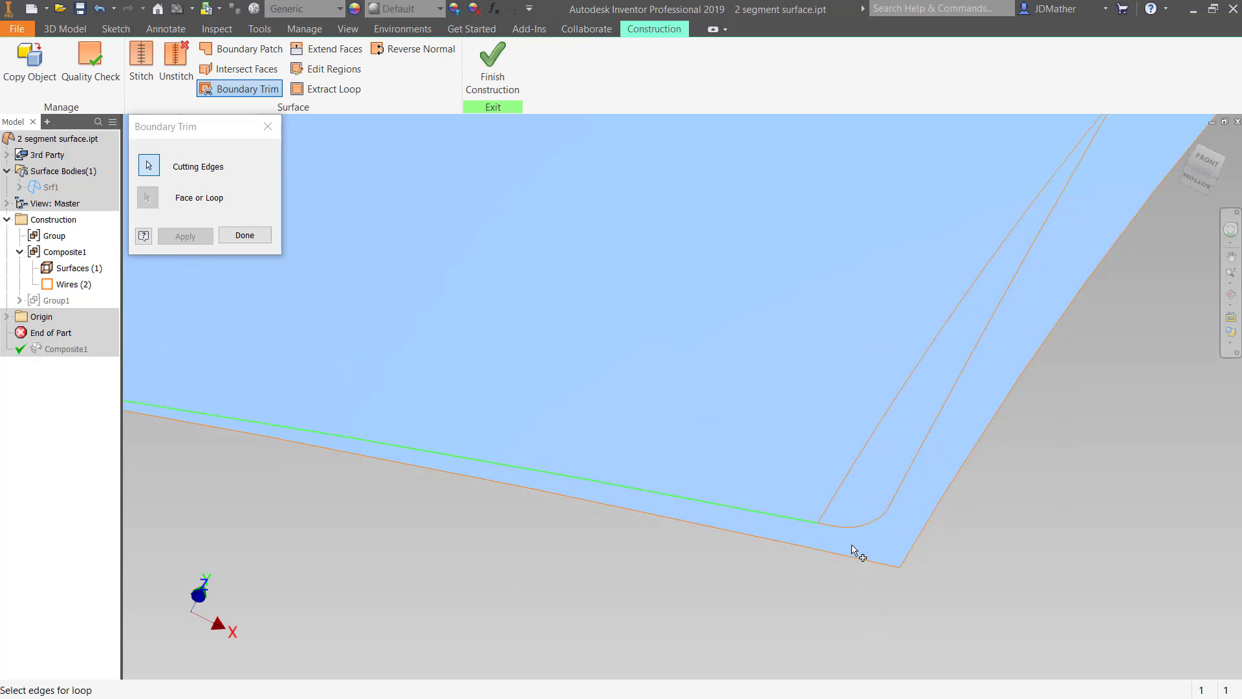
pyautogui.click(863, 521)
pyautogui.click(905, 491)
pyautogui.scroll(-5, 915, 533)
pyautogui.scroll(5, 979, 416)
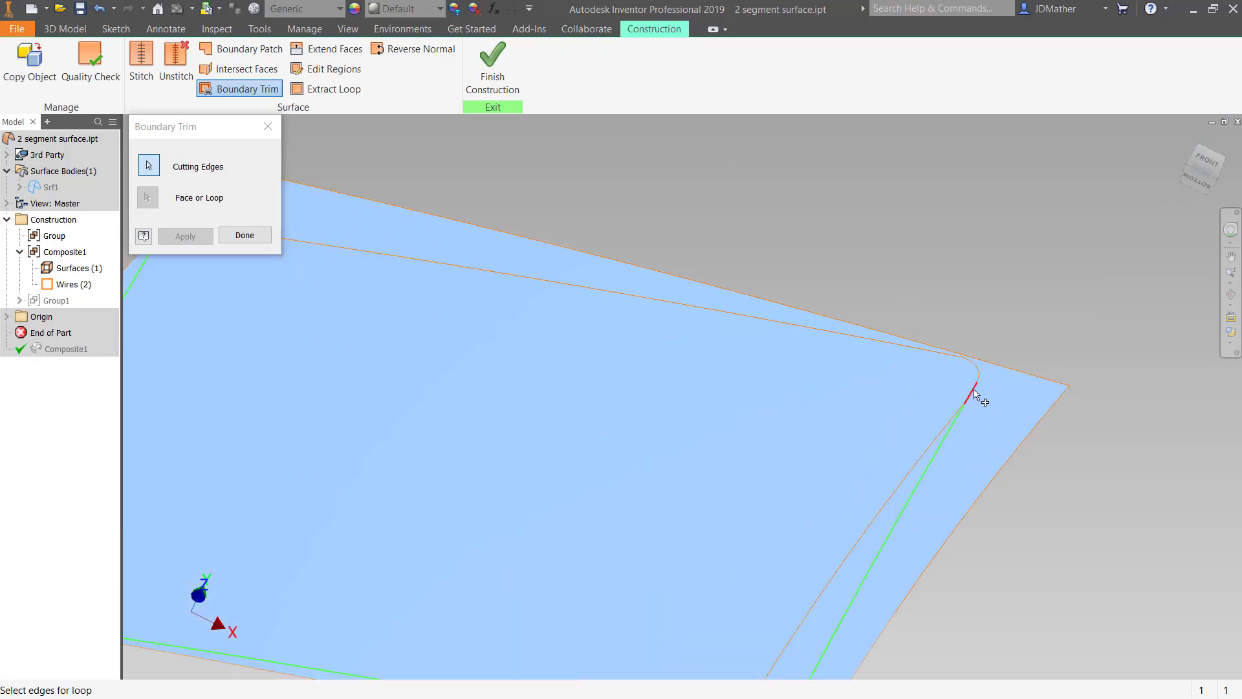
# Add the upper-right fillet, top edge and upper-left fillet, then trim the face to the loop
pyautogui.click(974, 376)
pyautogui.click(934, 355)
pyautogui.scroll(-5, 939, 352)
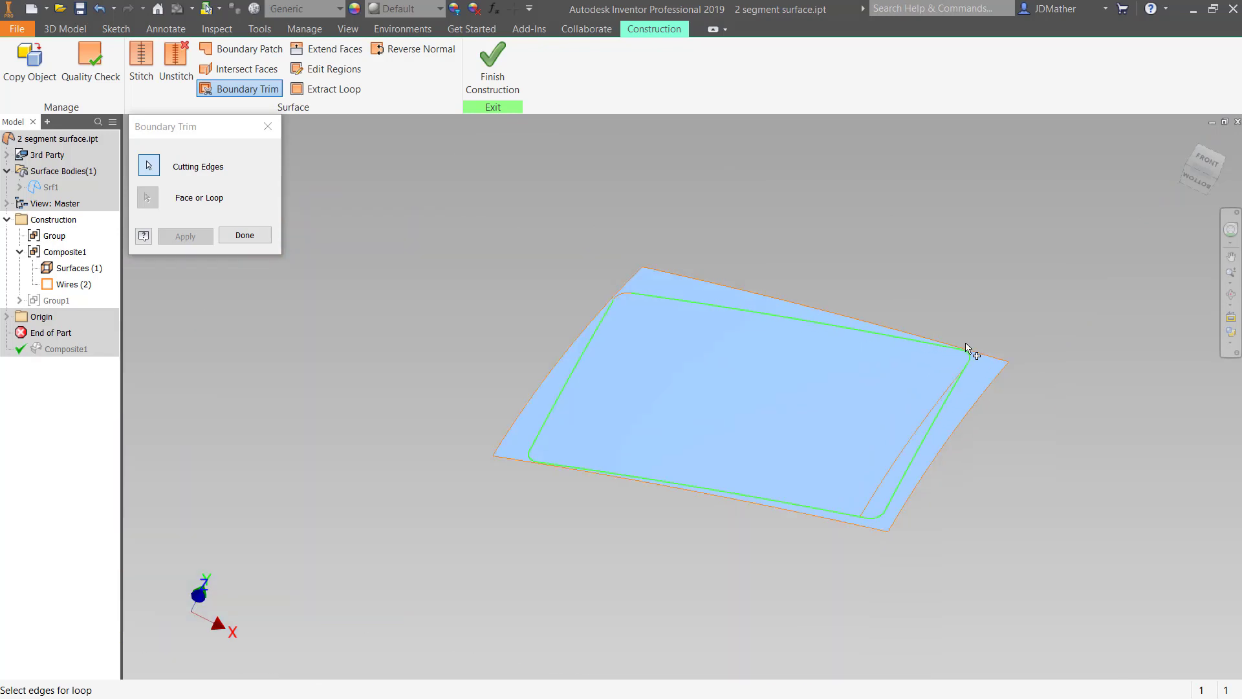
pyautogui.scroll(5, 708, 305)
pyautogui.click(732, 314)
pyautogui.scroll(-5, 458, 291)
pyautogui.scroll(2, 436, 289)
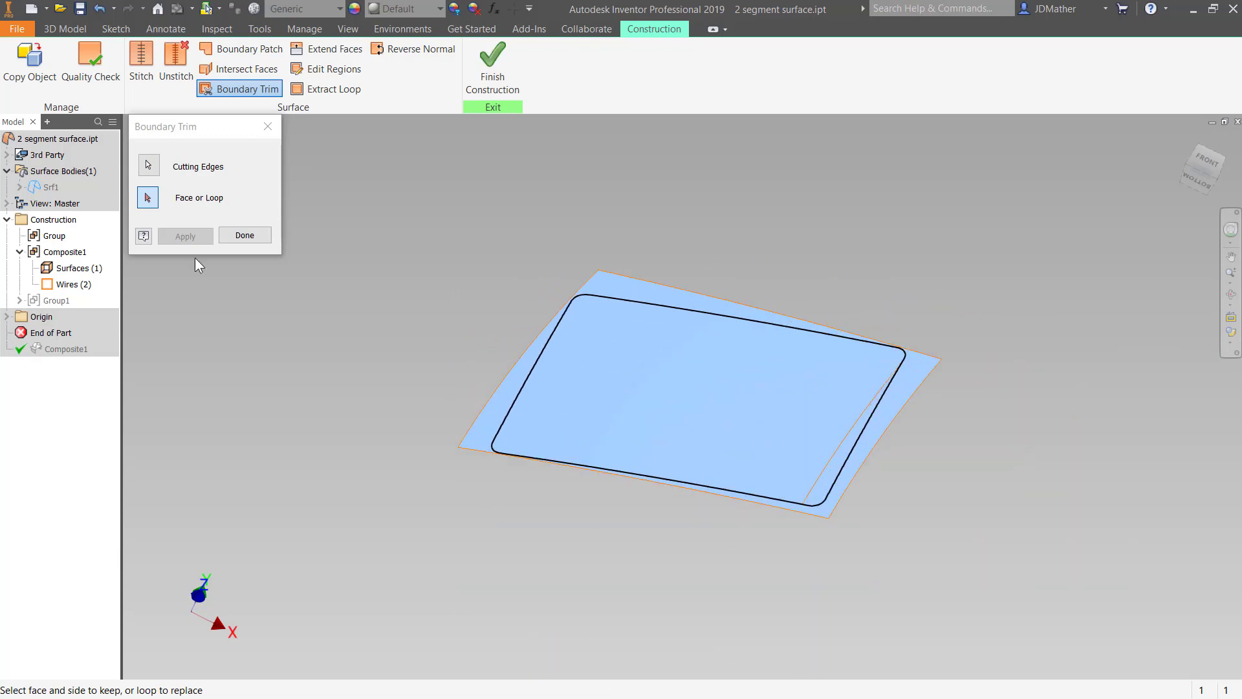
pyautogui.click(495, 434)
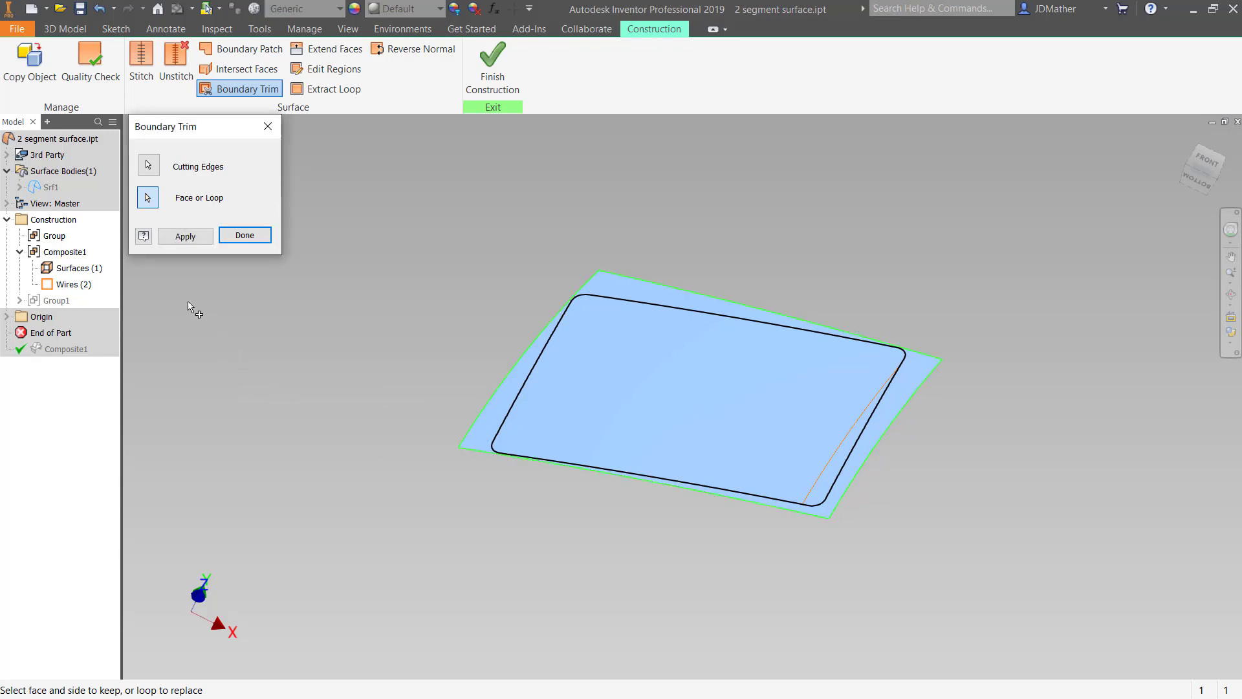
pyautogui.click(187, 239)
# Finish Boundary Trim and hide Wires (2), leaving only the rounded-corner surface
pyautogui.click(245, 235)
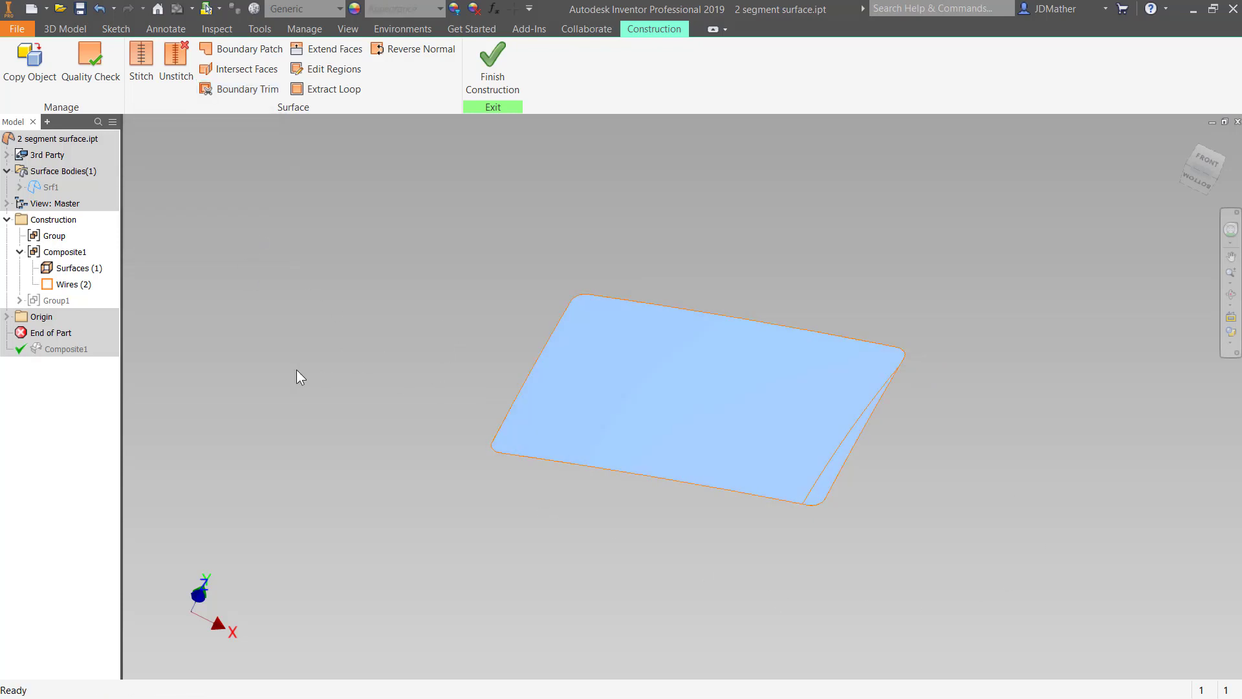
pyautogui.rightClick(78, 285)
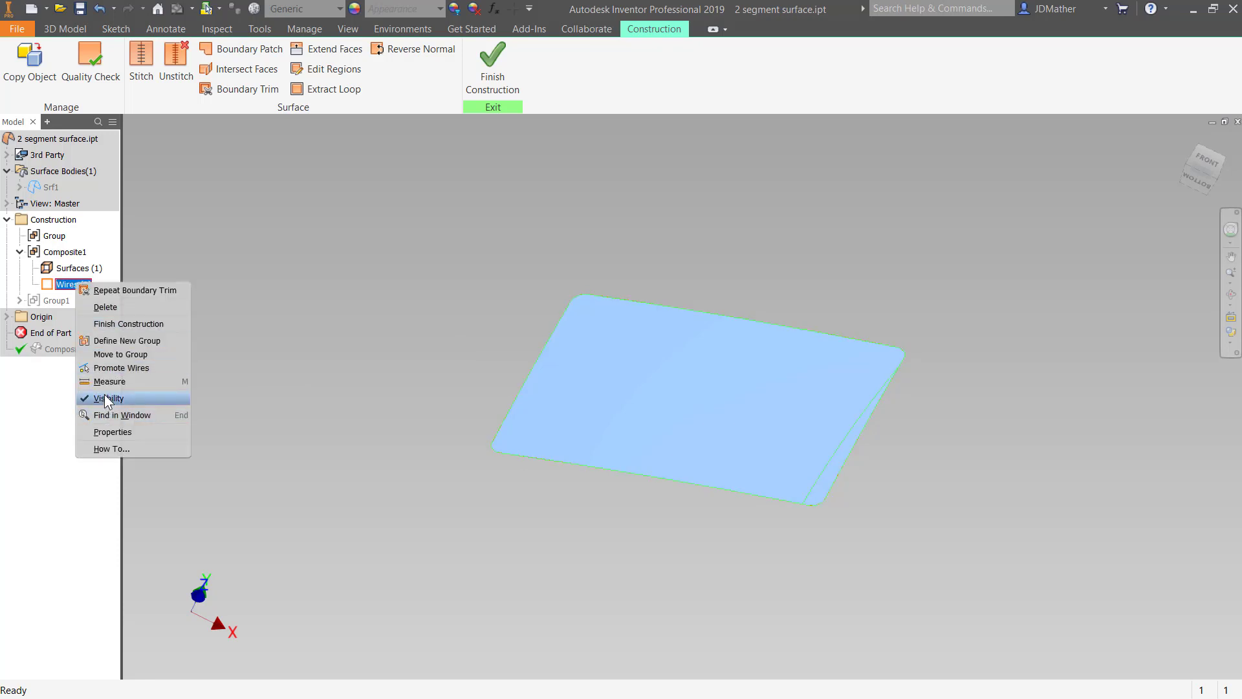
pyautogui.click(106, 398)
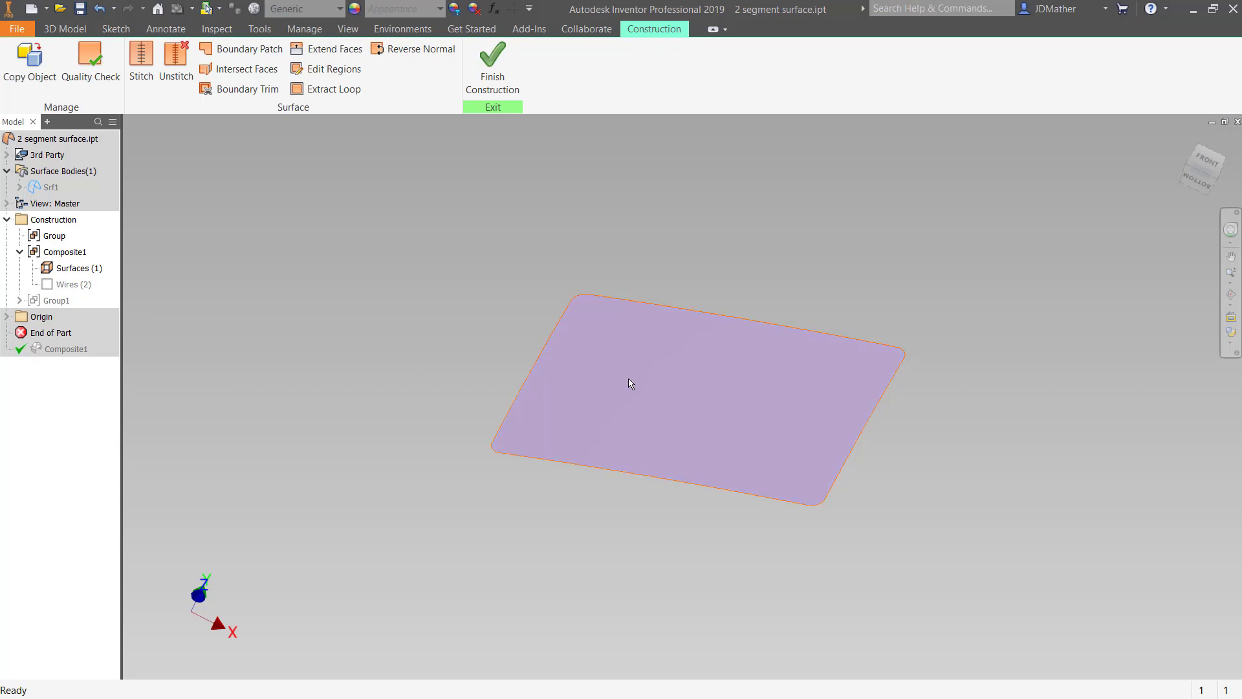
pyautogui.scroll(4, 739, 401)
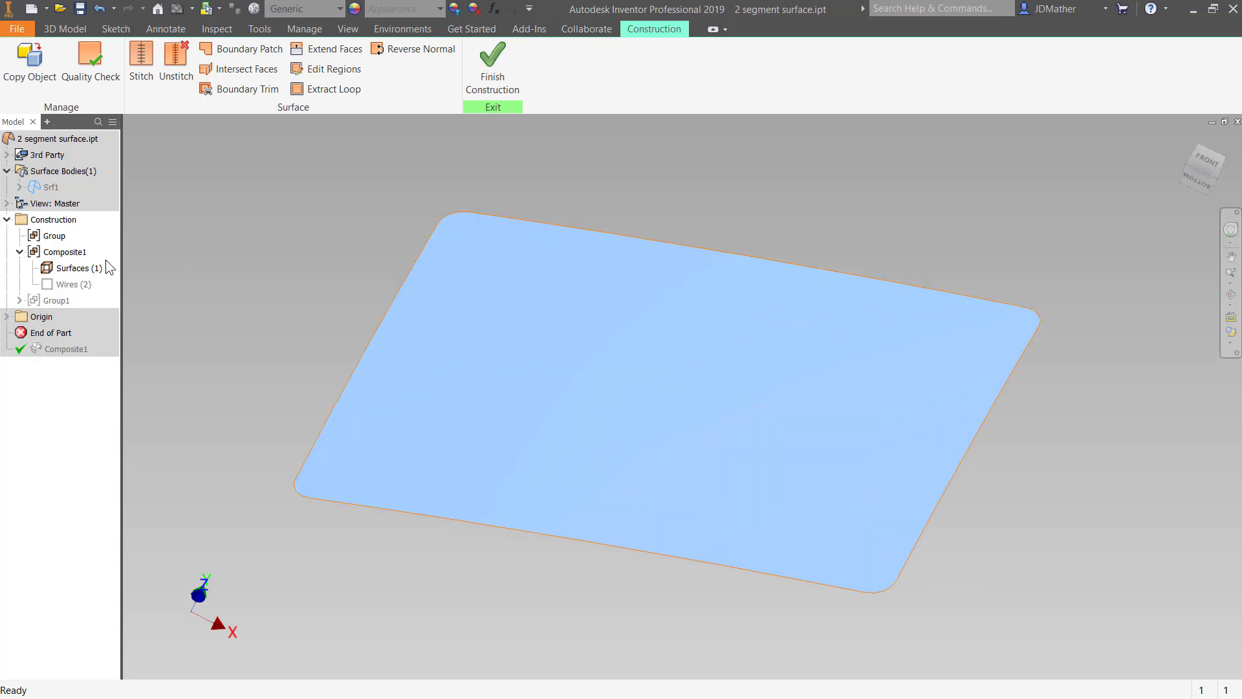
# Quality-check the trimmed surface and refit the face to fix the Modeling Uncertainty issue
pyautogui.rightClick(79, 270)
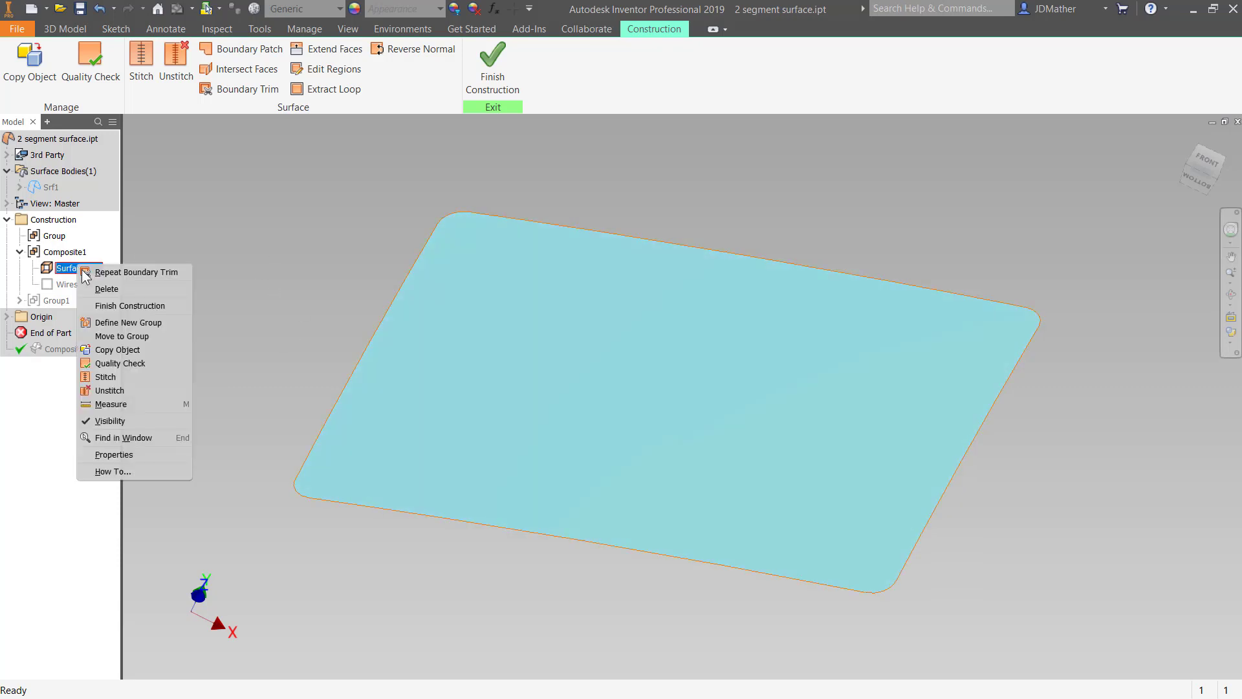
pyautogui.click(114, 365)
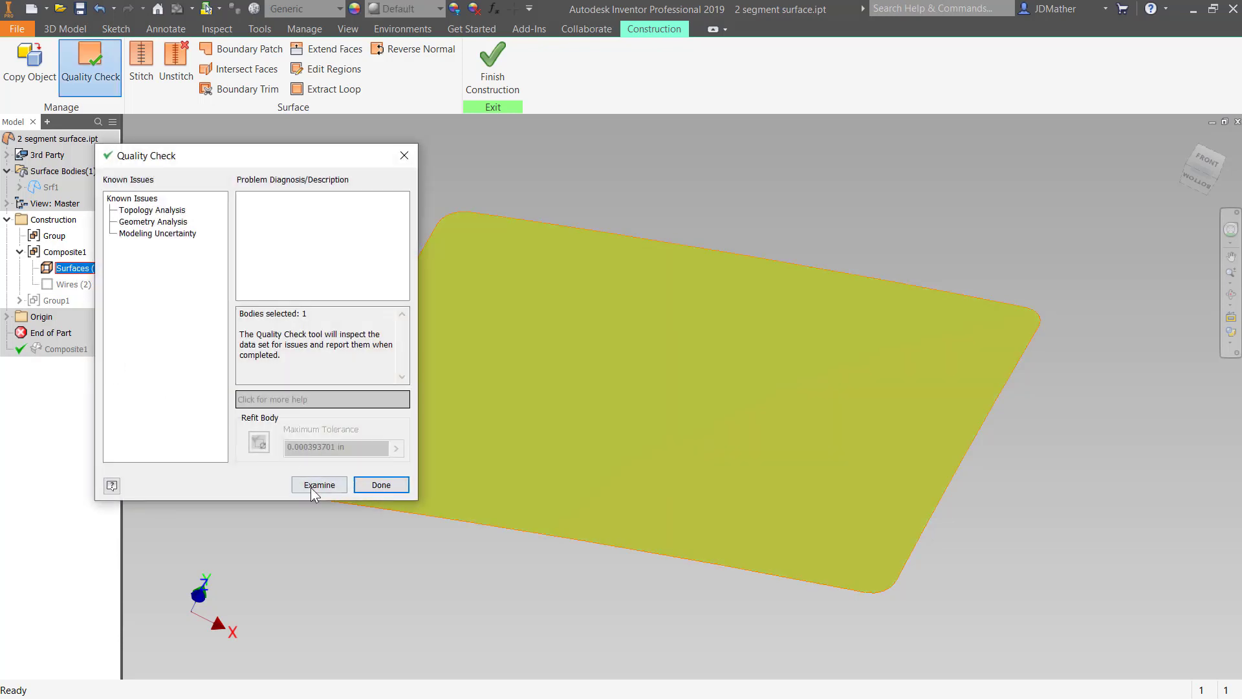
pyautogui.click(311, 487)
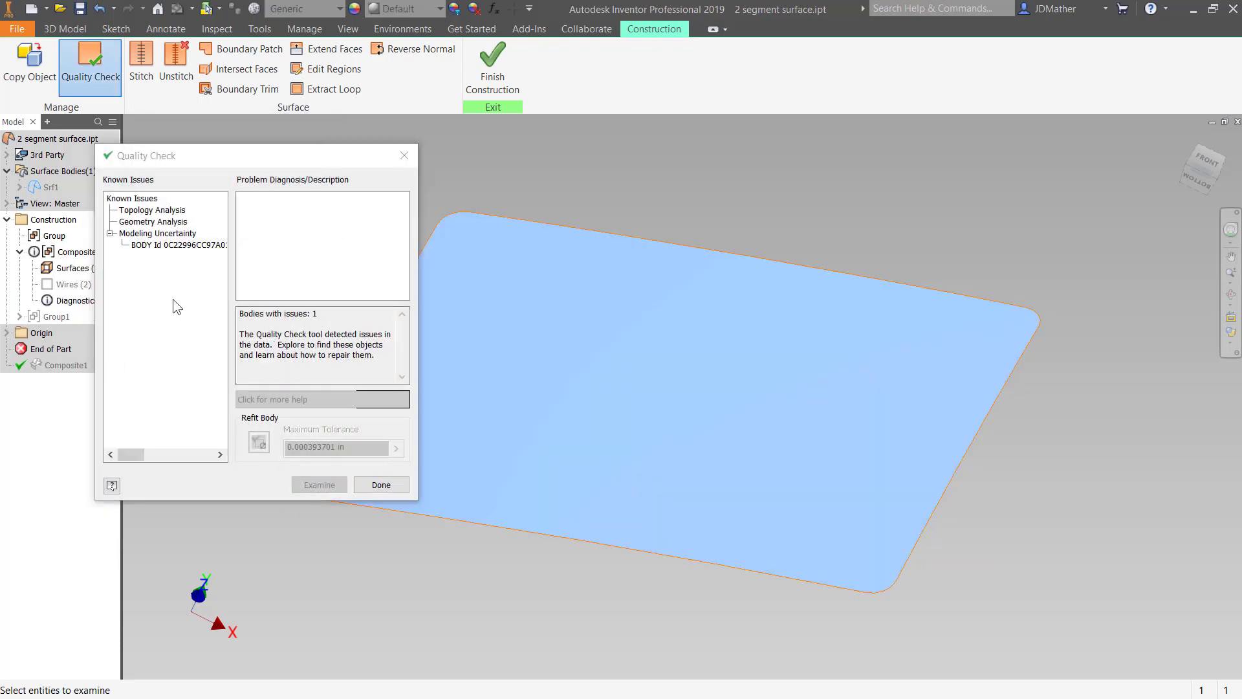
pyautogui.click(170, 247)
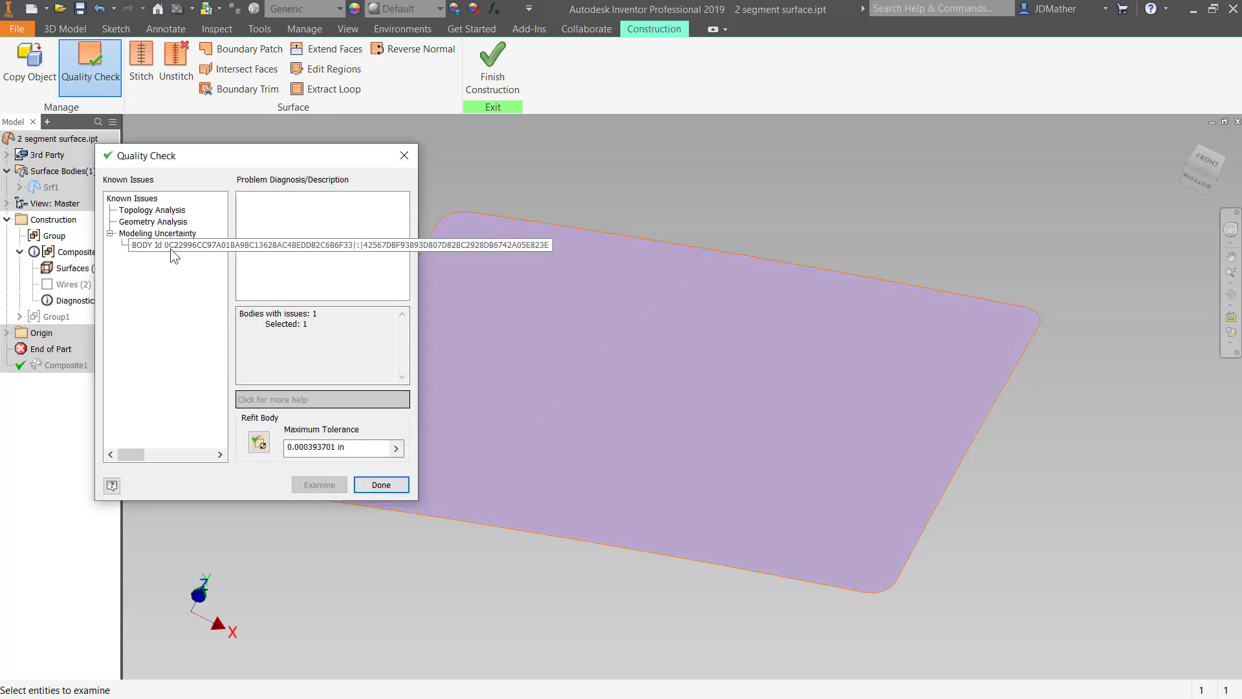
pyautogui.click(259, 444)
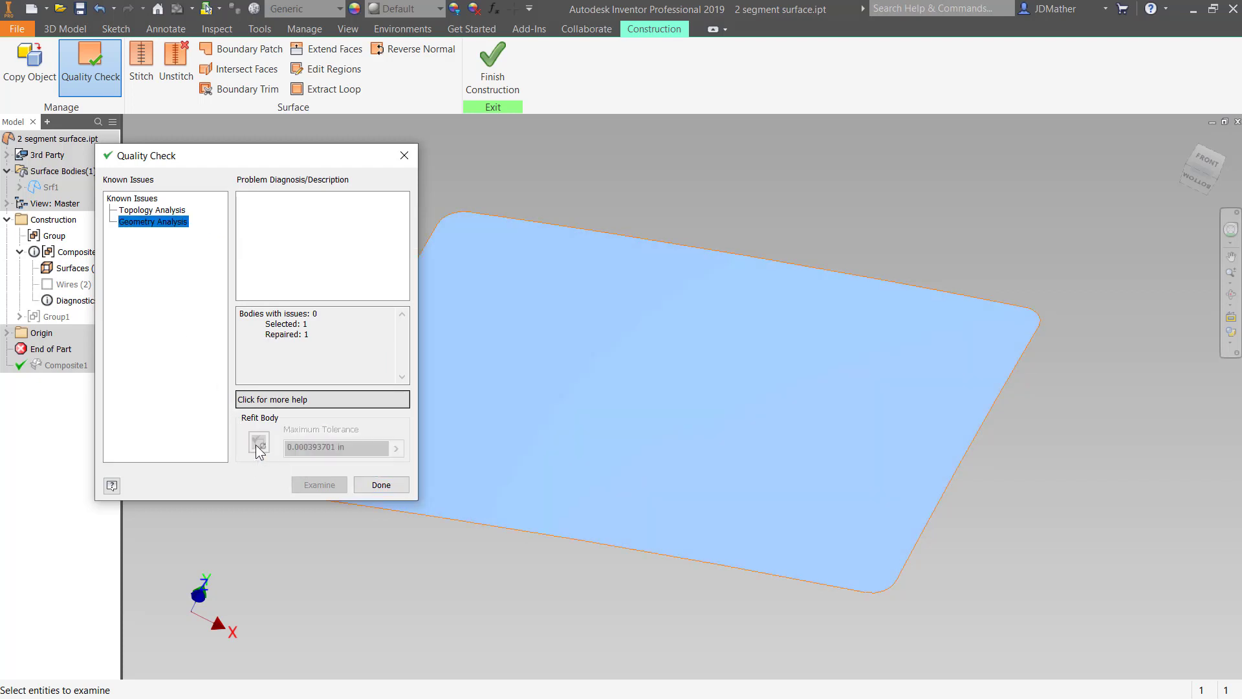
pyautogui.click(381, 485)
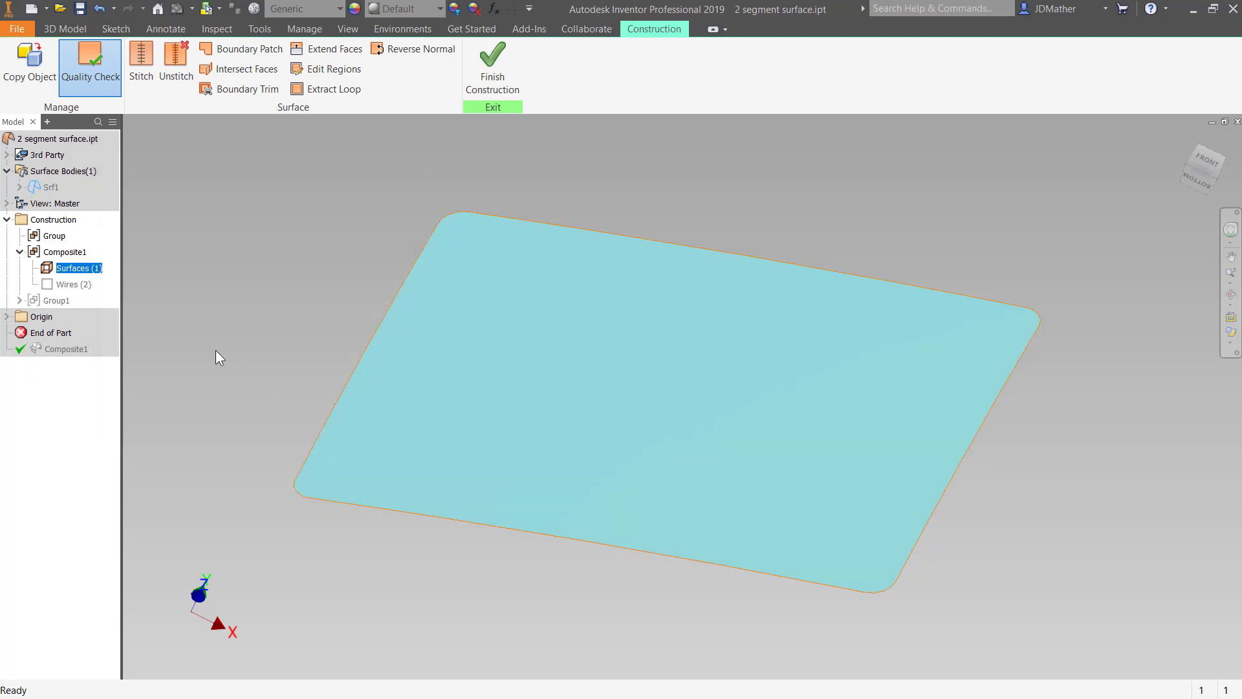
# Re-run Quality Check on the surface to confirm no issues remain
pyautogui.rightClick(65, 269)
pyautogui.click(91, 366)
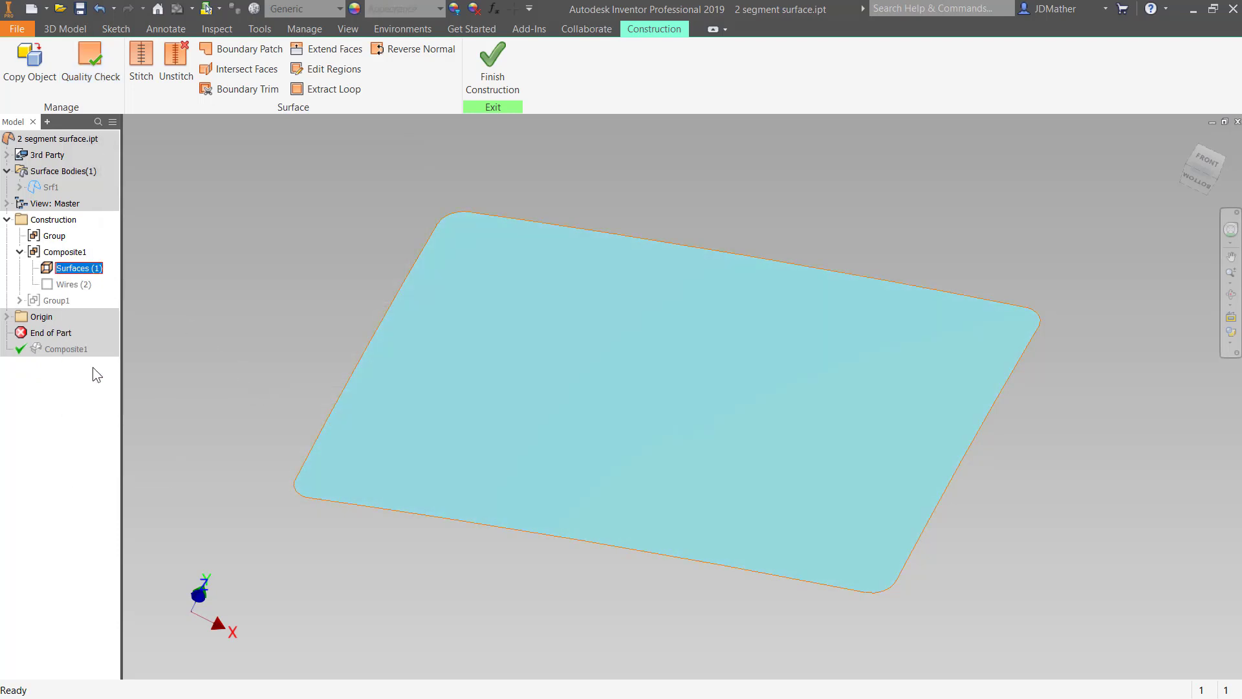
pyautogui.click(312, 488)
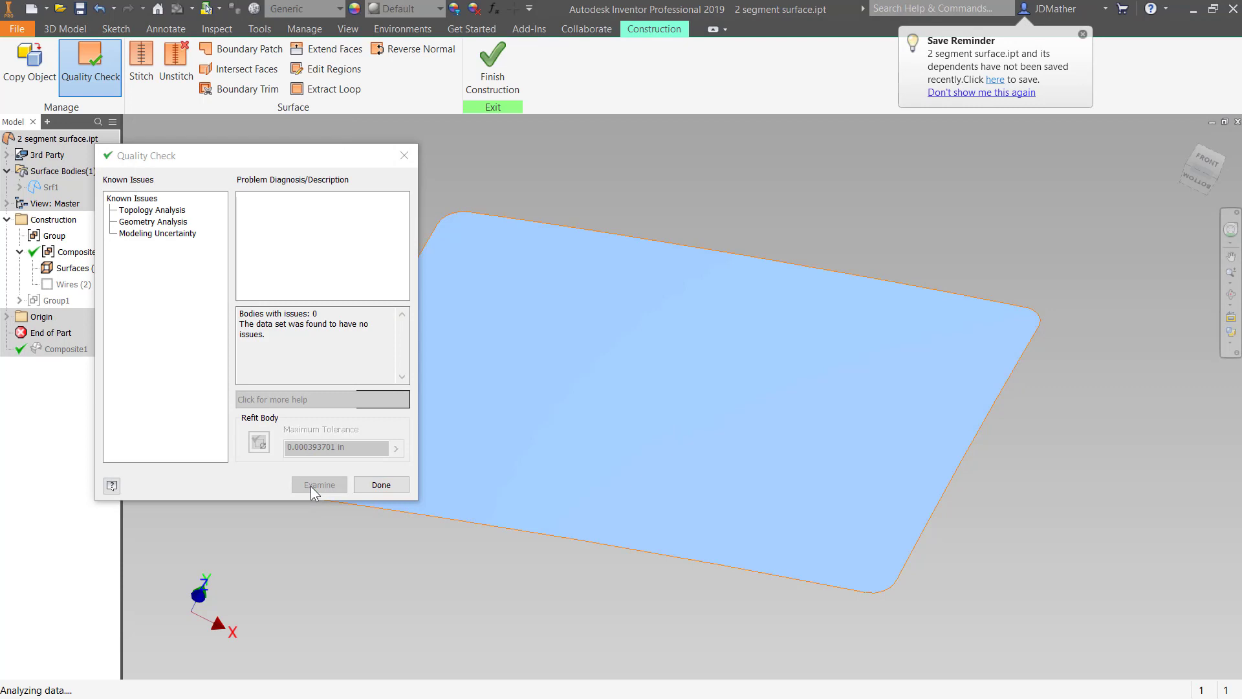
pyautogui.click(382, 485)
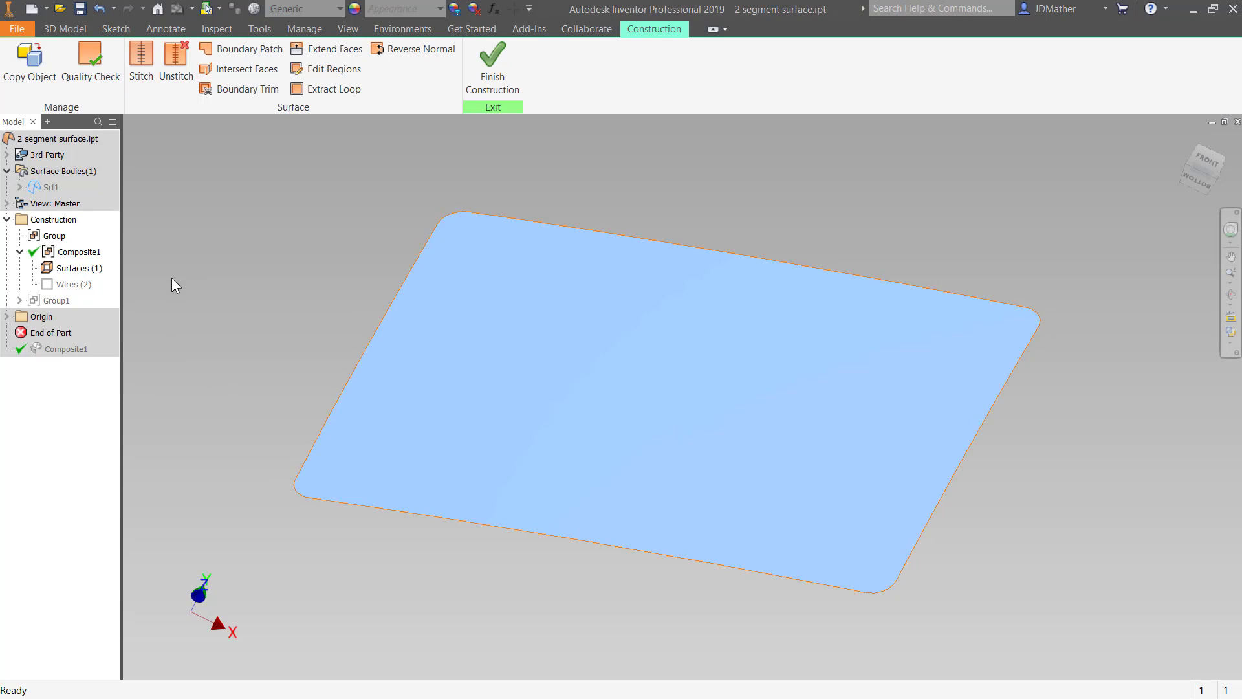
# Copy the repaired construction surface into the part as a new surface body, Srf2
pyautogui.rightClick(88, 271)
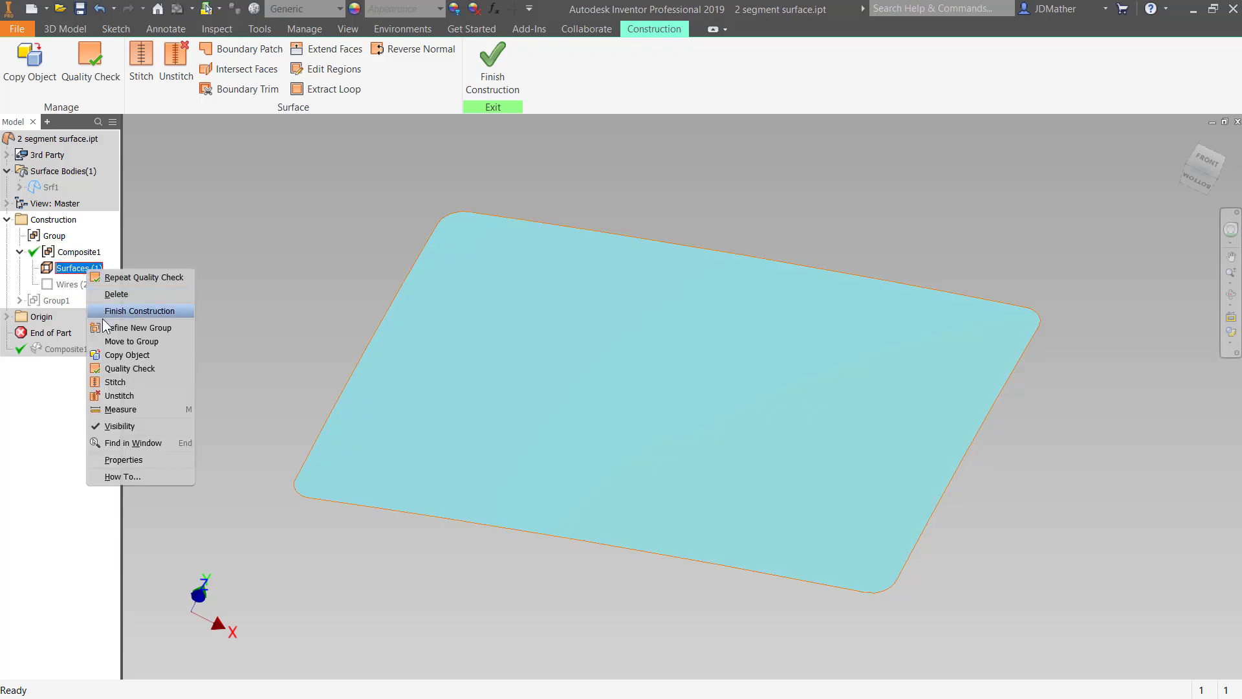
pyautogui.click(123, 356)
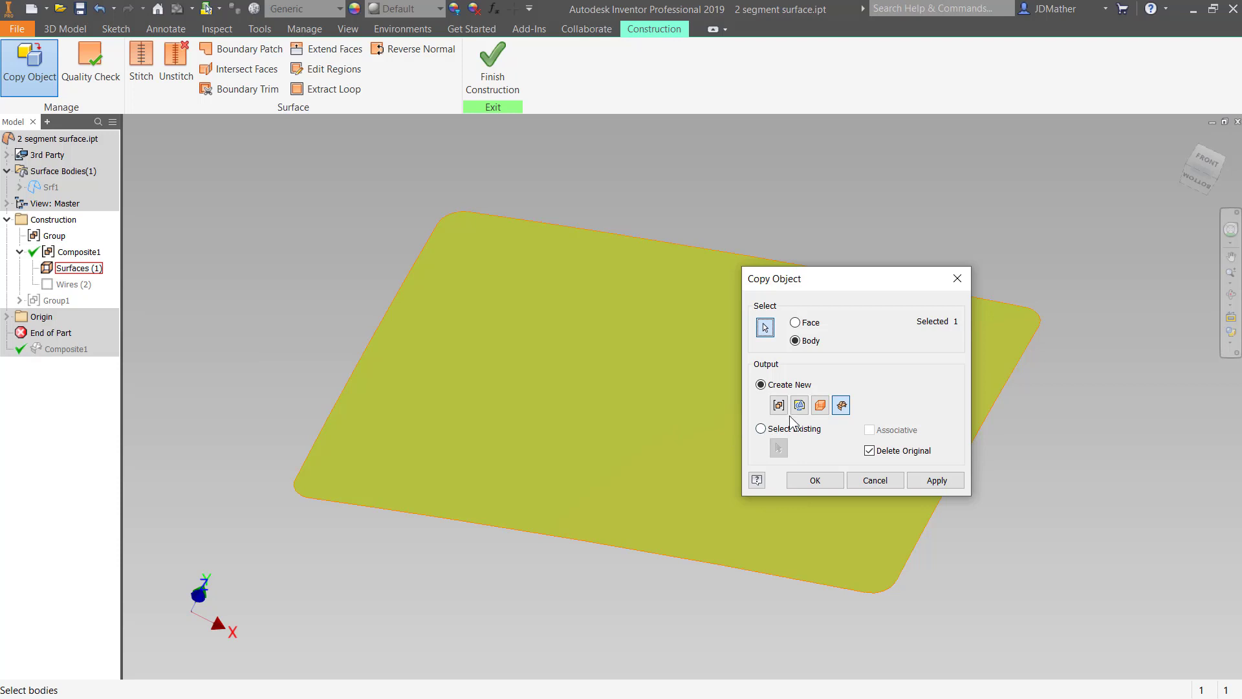
pyautogui.click(820, 407)
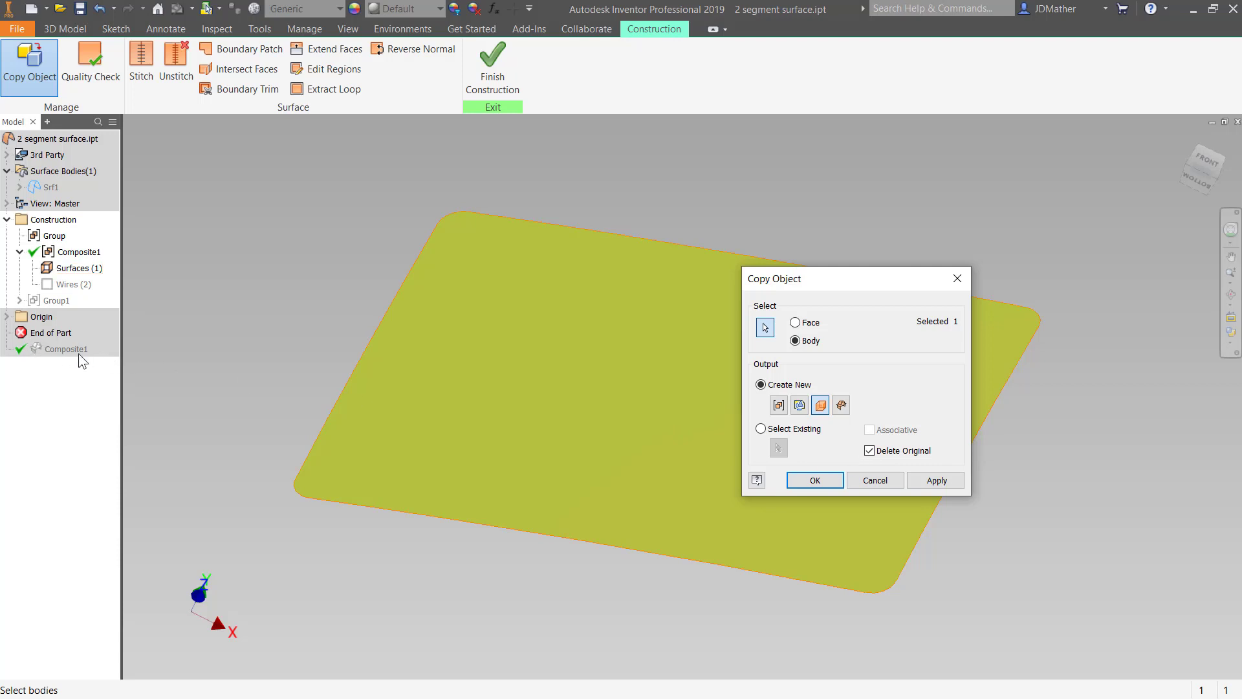
pyautogui.click(820, 487)
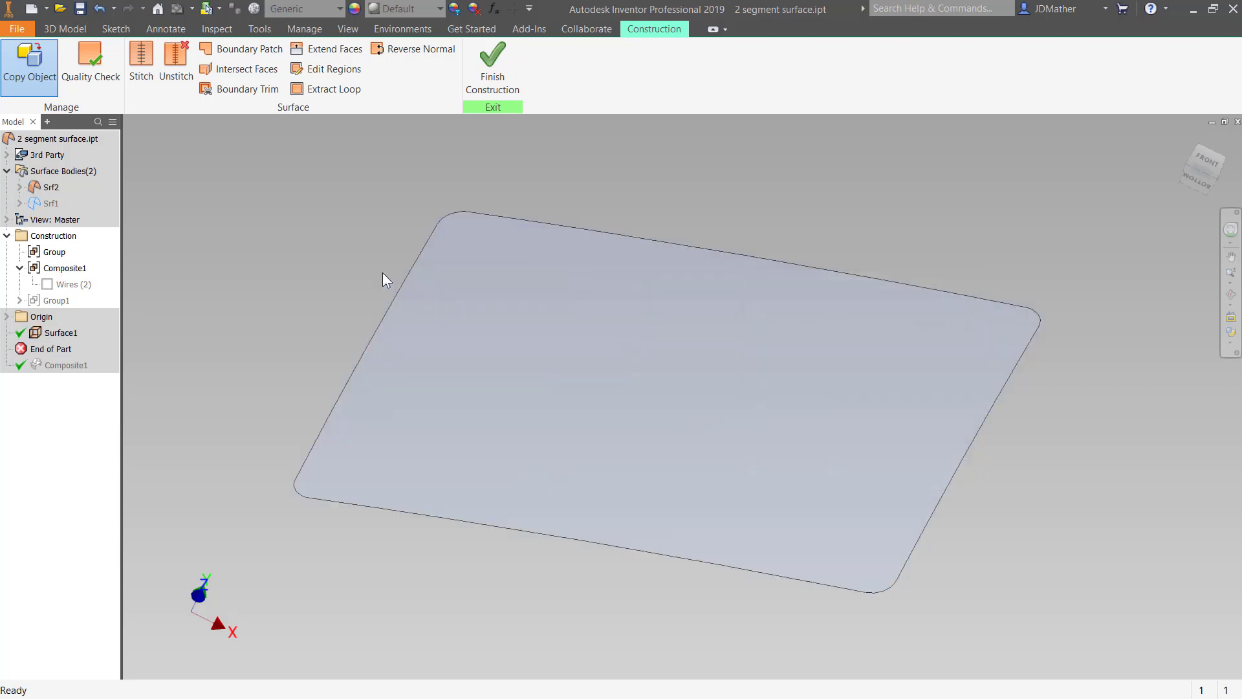
# Finish construction and move End of Part below Composite1, returning to the home view
pyautogui.click(493, 62)
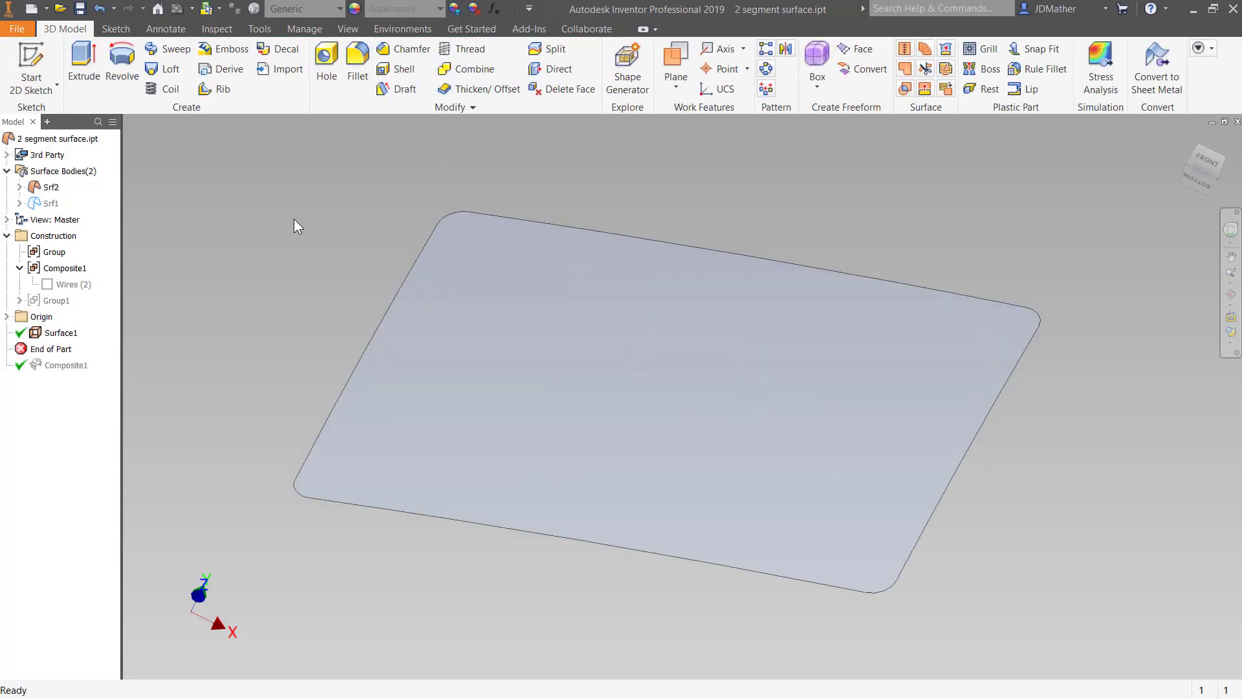
pyautogui.moveTo(64, 355); pyautogui.dragTo(68, 374)
pyautogui.press('F6')
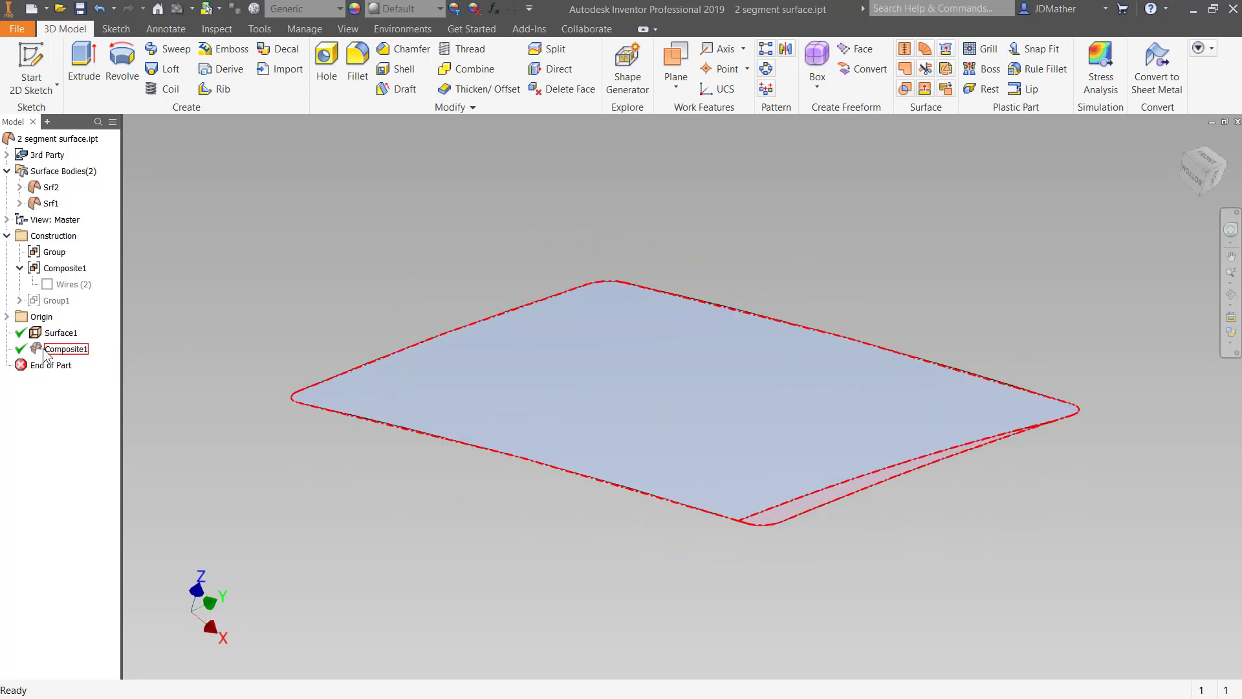
# Turn off Translucent on Surface1 and Composite1 so both display opaque
pyautogui.rightClick(58, 333)
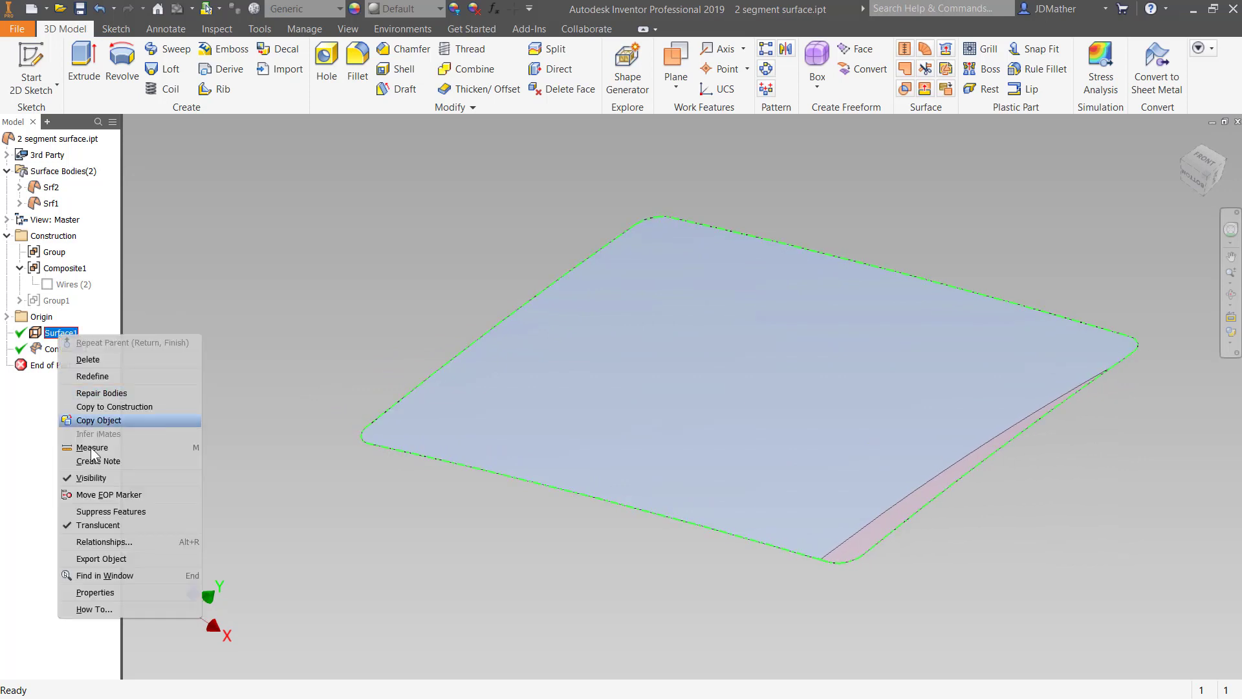
pyautogui.click(125, 524)
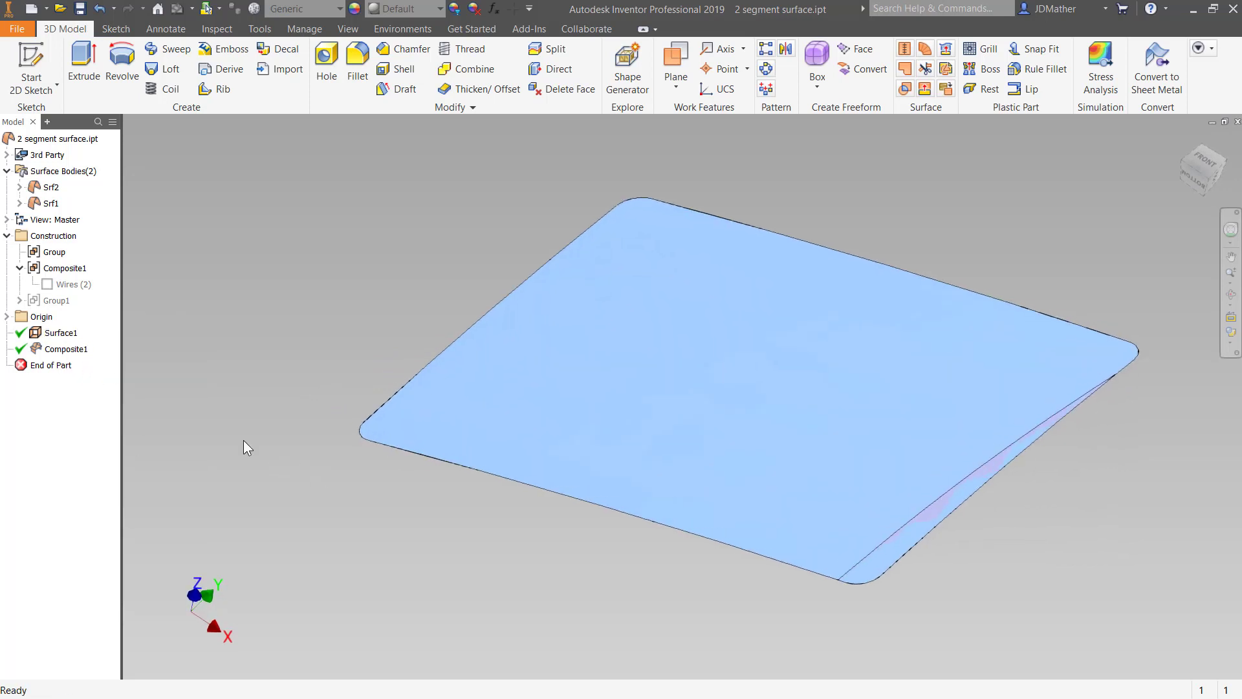
pyautogui.rightClick(61, 349)
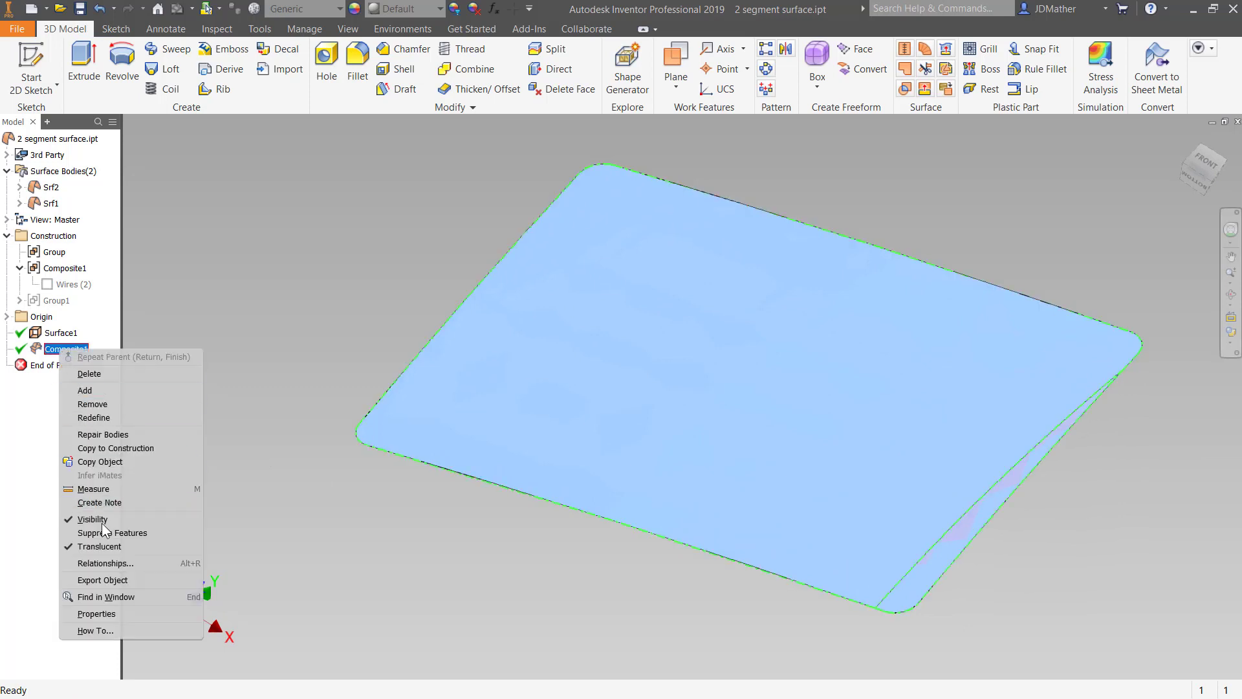
pyautogui.click(98, 546)
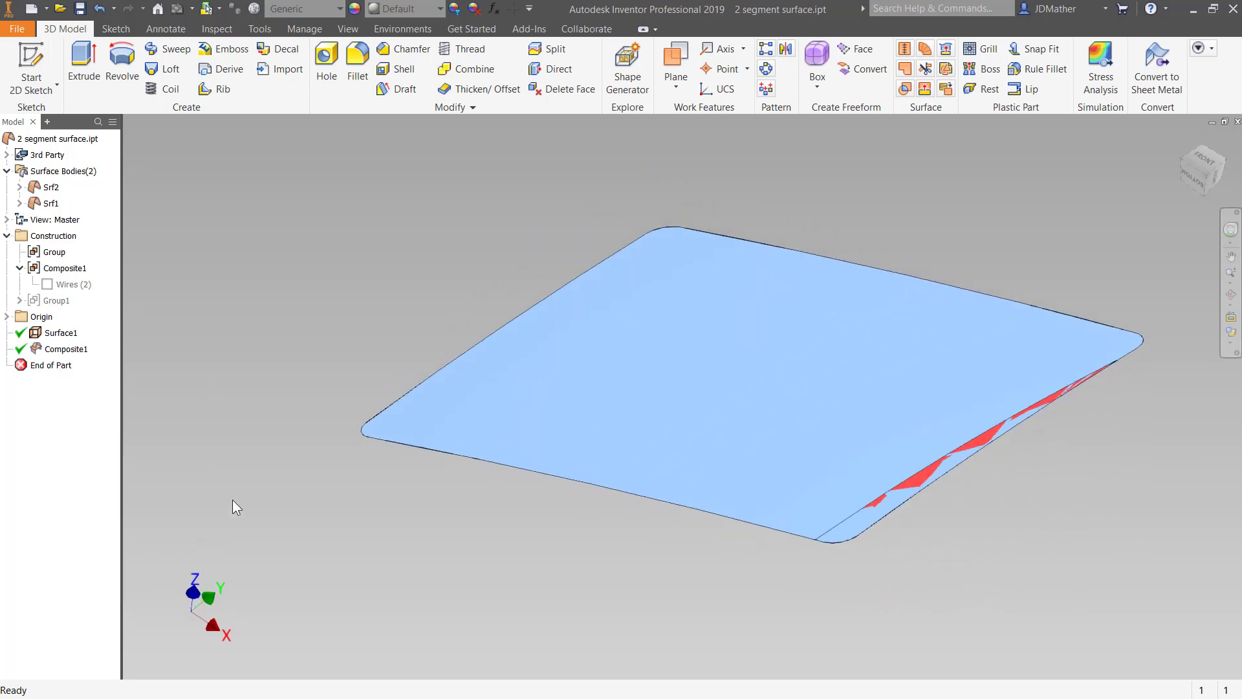
# Orbit around the surfaces to inspect where Composite1 protrudes past the rebuilt surface's edge
pyautogui.press('F5')
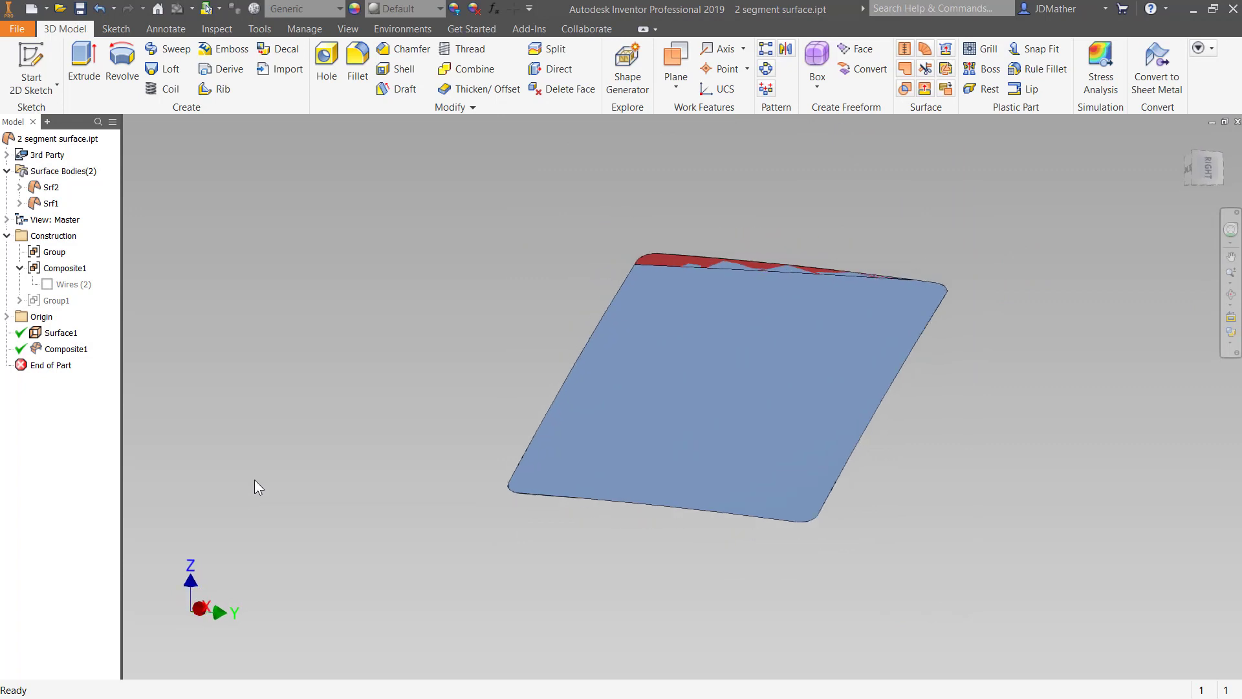
pyautogui.press('F5')
pyautogui.scroll(-4, 788, 321)
pyautogui.scroll(8, 688, 380)
pyautogui.press('F5')
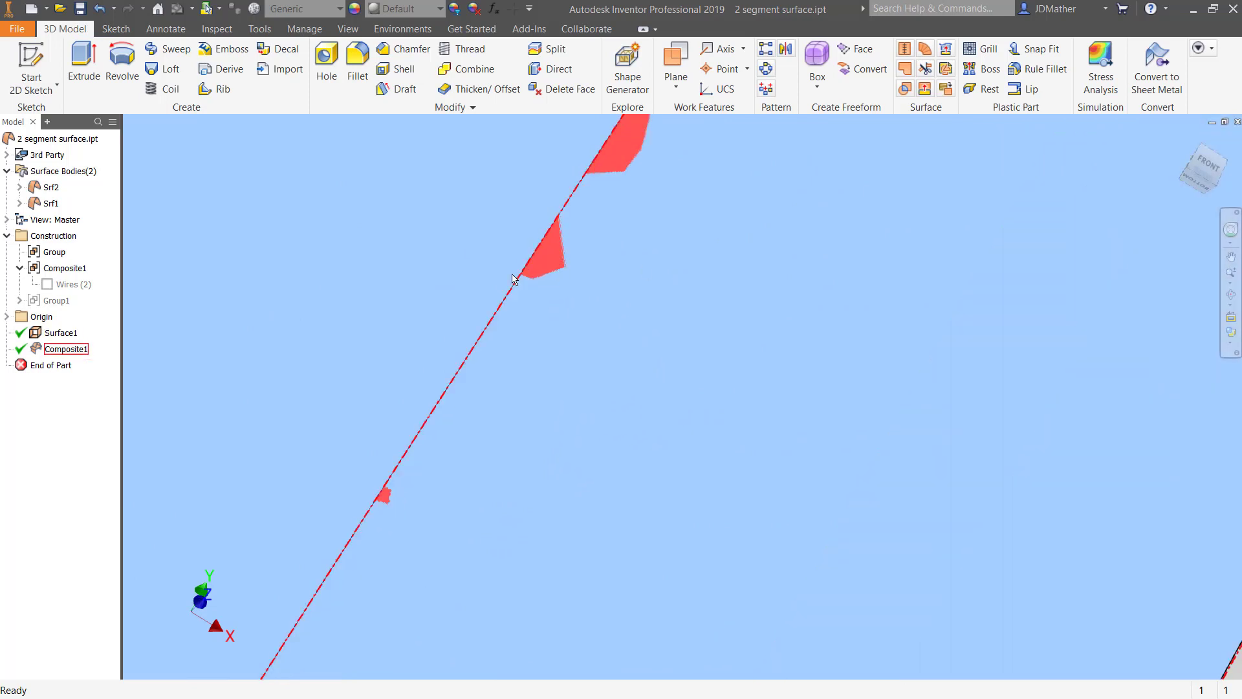
pyautogui.press('F5')
pyautogui.press('F5')
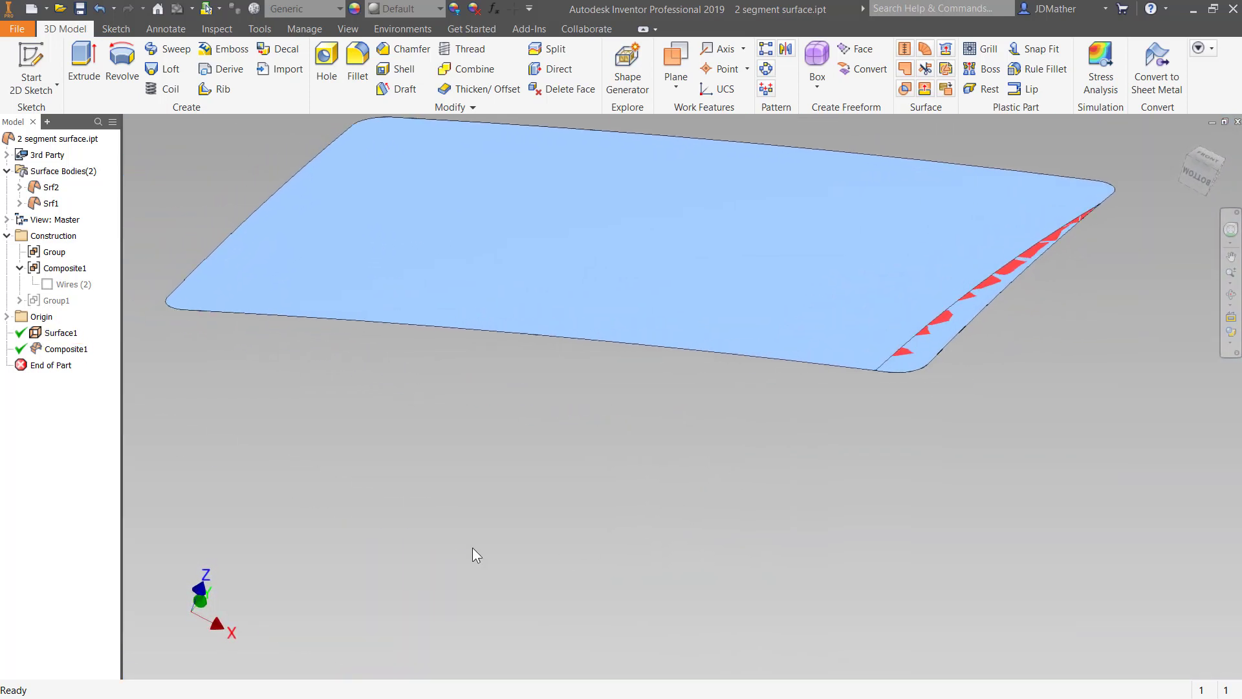
pyautogui.press('F5')
pyautogui.click(65, 349)
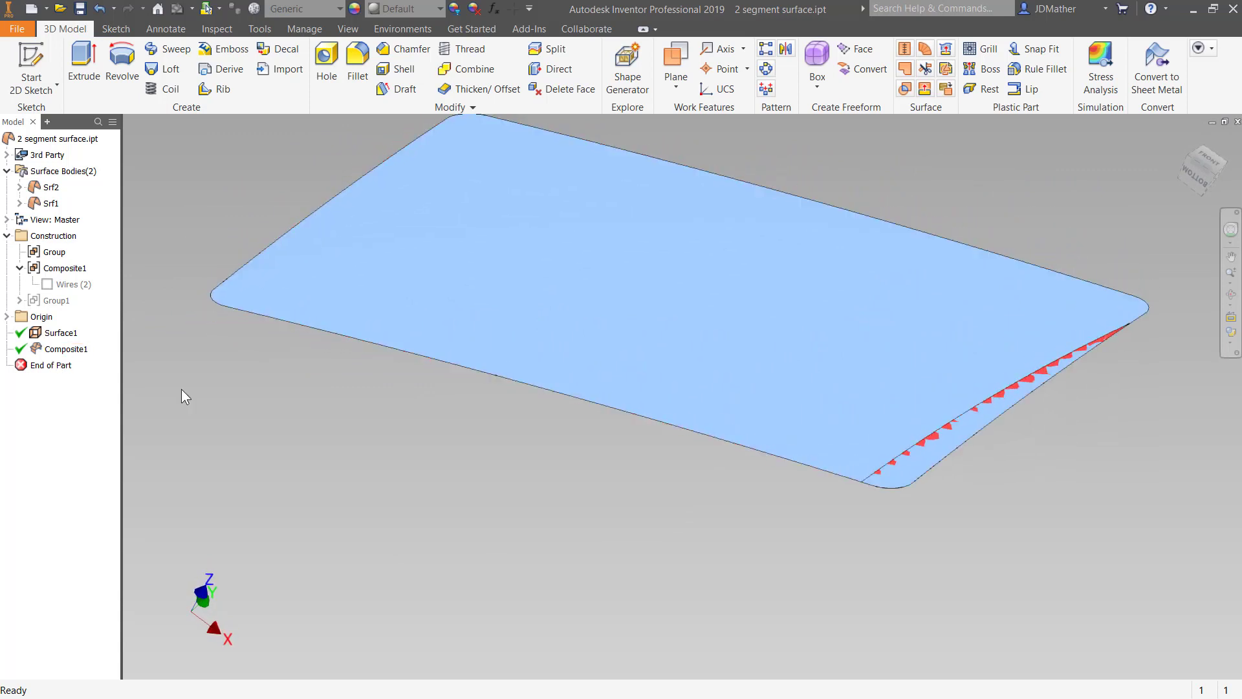
pyautogui.press('F5')
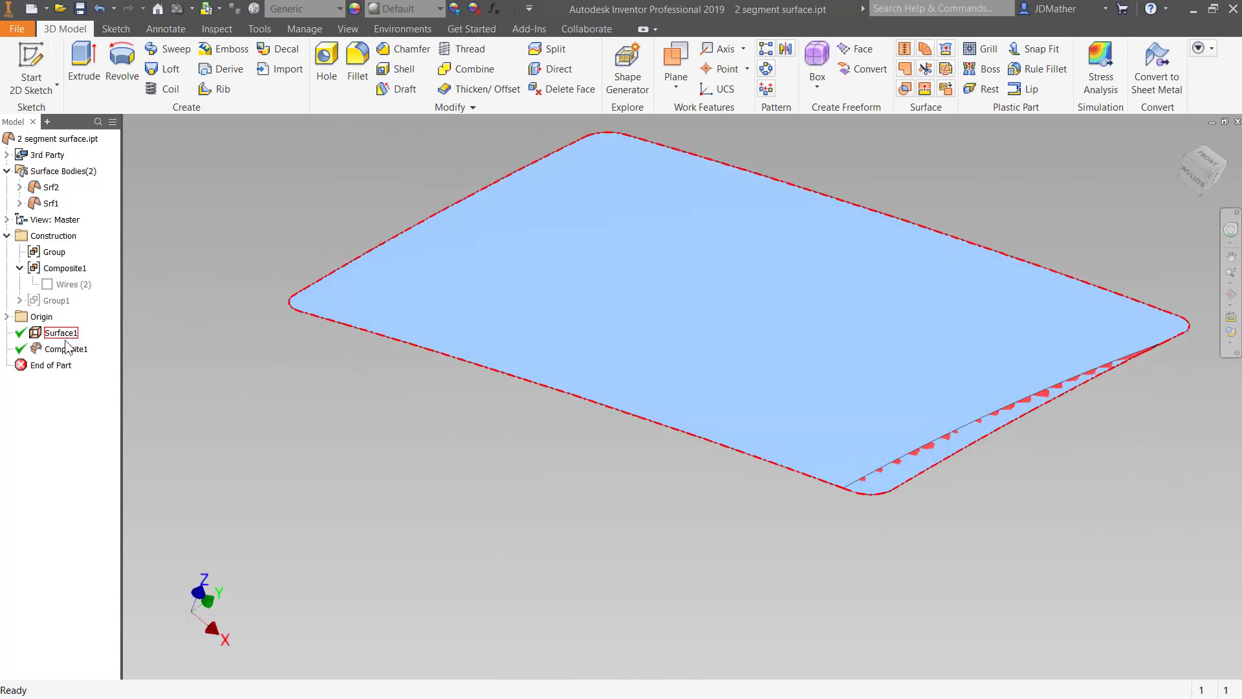
pyautogui.press('F5')
# Delete Composite1 and the Construction folder with its contents, confirming with Yes
pyautogui.rightClick(65, 349)
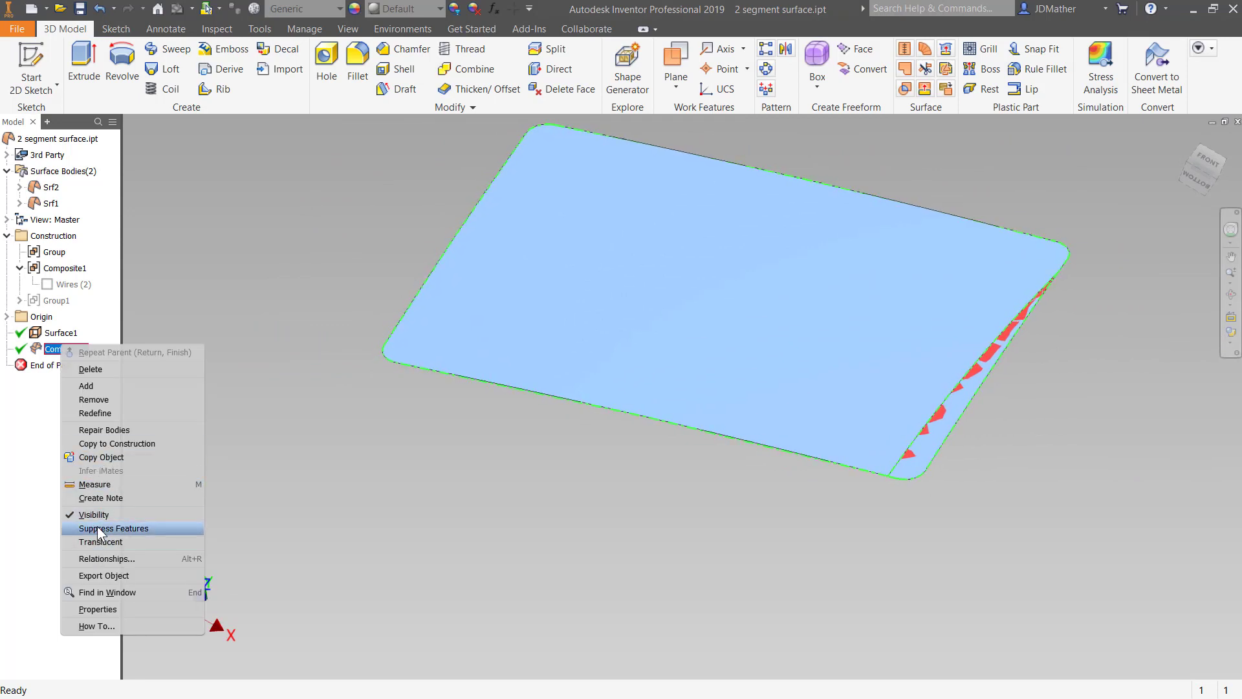
pyautogui.click(90, 369)
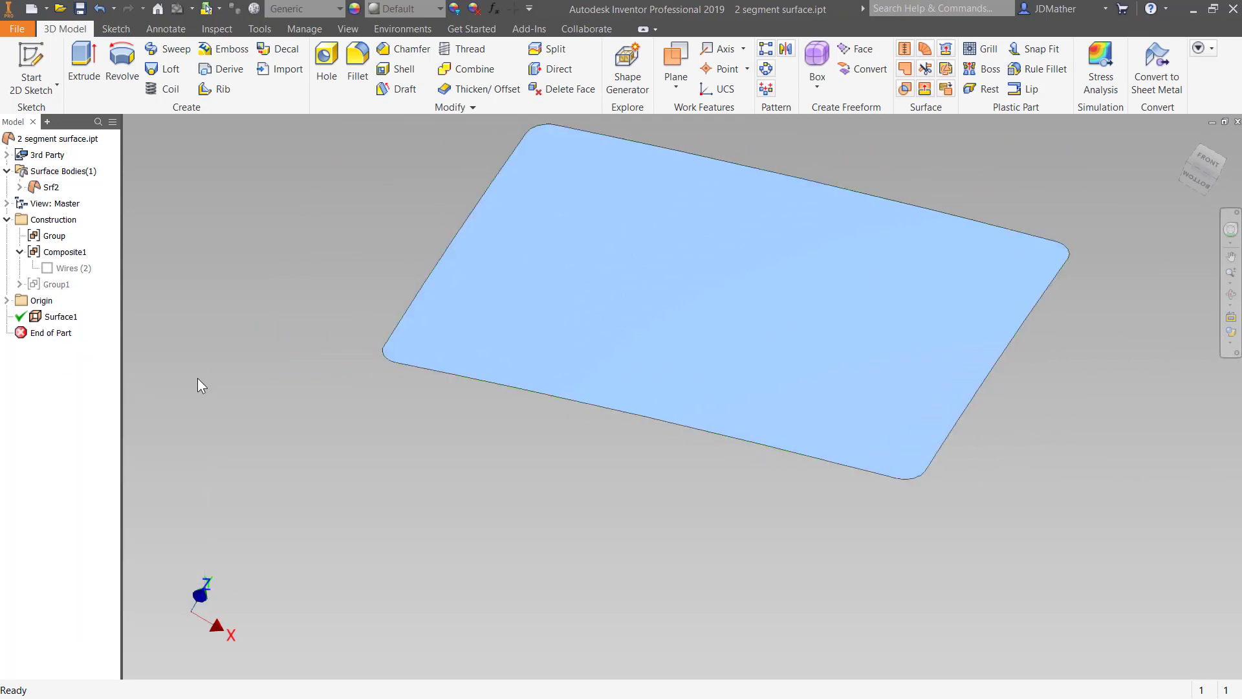
pyautogui.rightClick(34, 225)
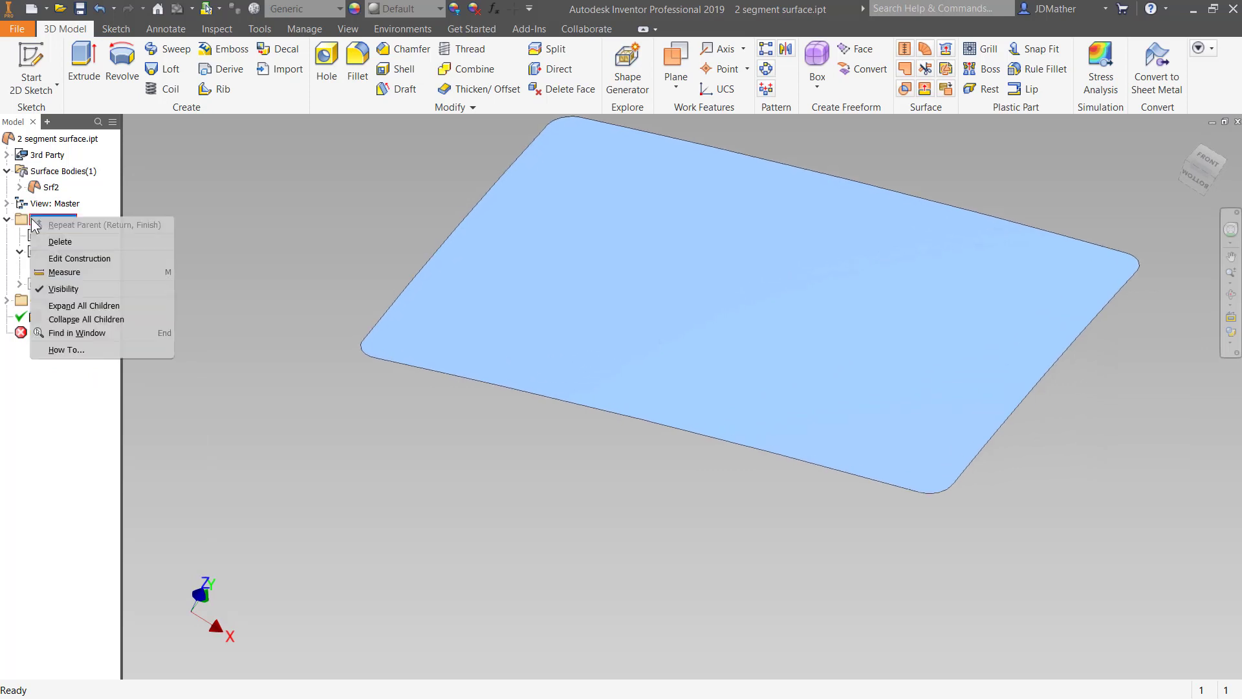
pyautogui.click(110, 241)
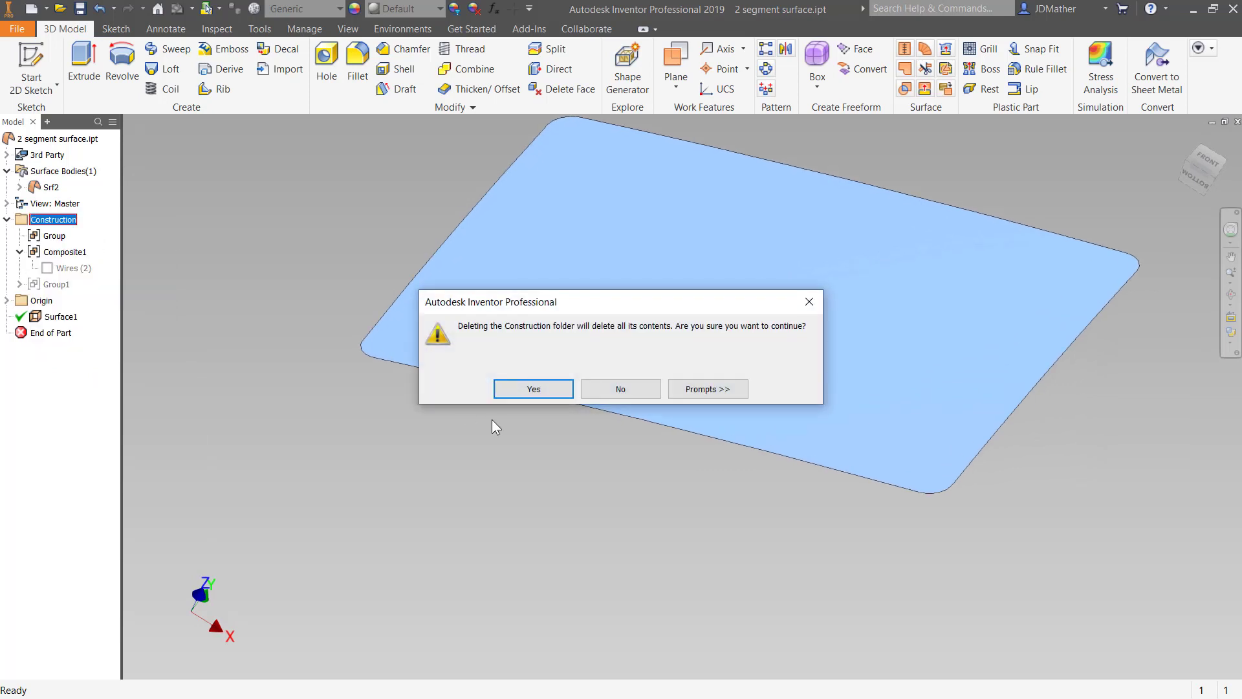
pyautogui.click(531, 389)
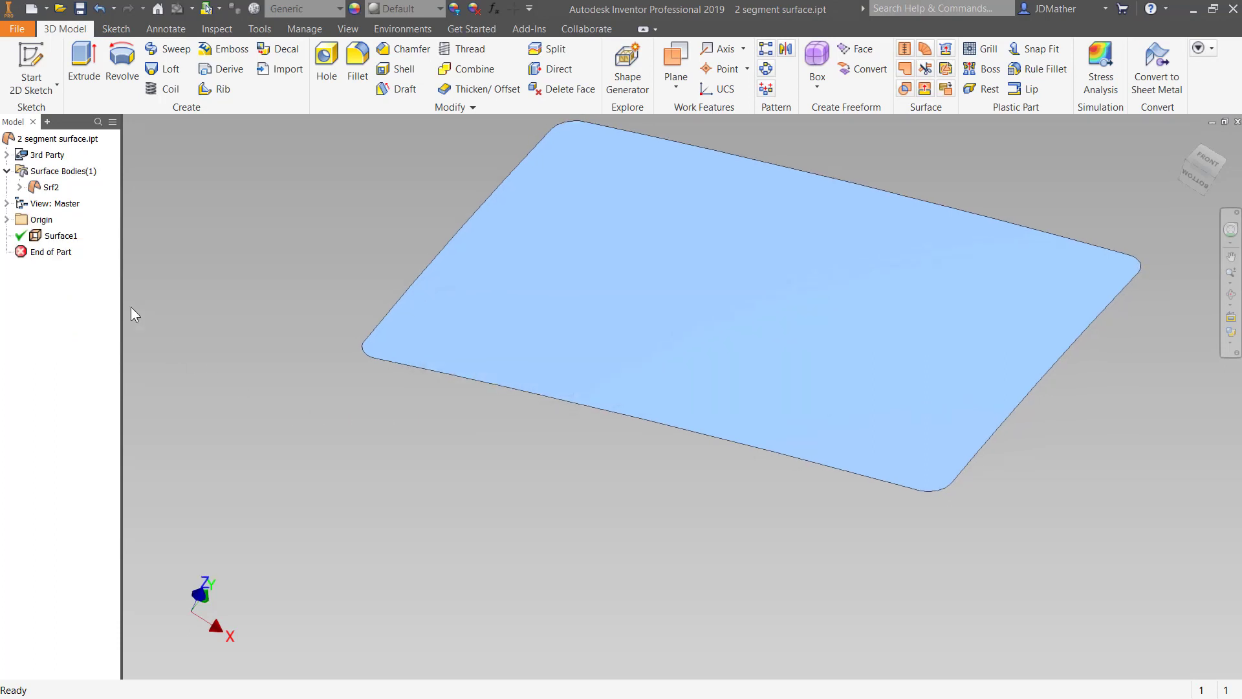